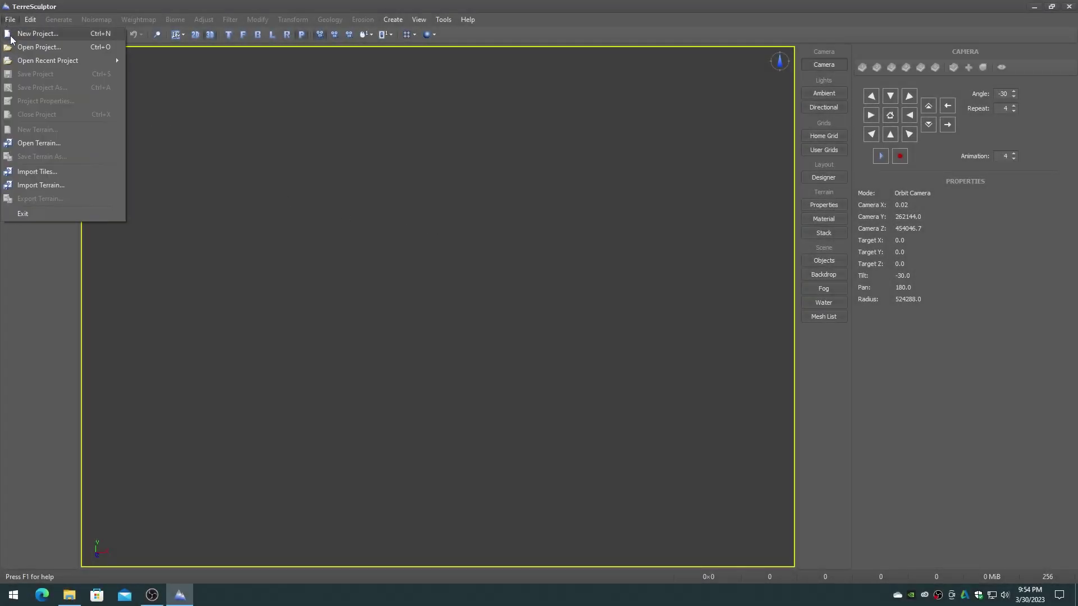
# Step: Import Mountain1.png as terrain and orbit the view to inspect it
pyautogui.click(34, 187)
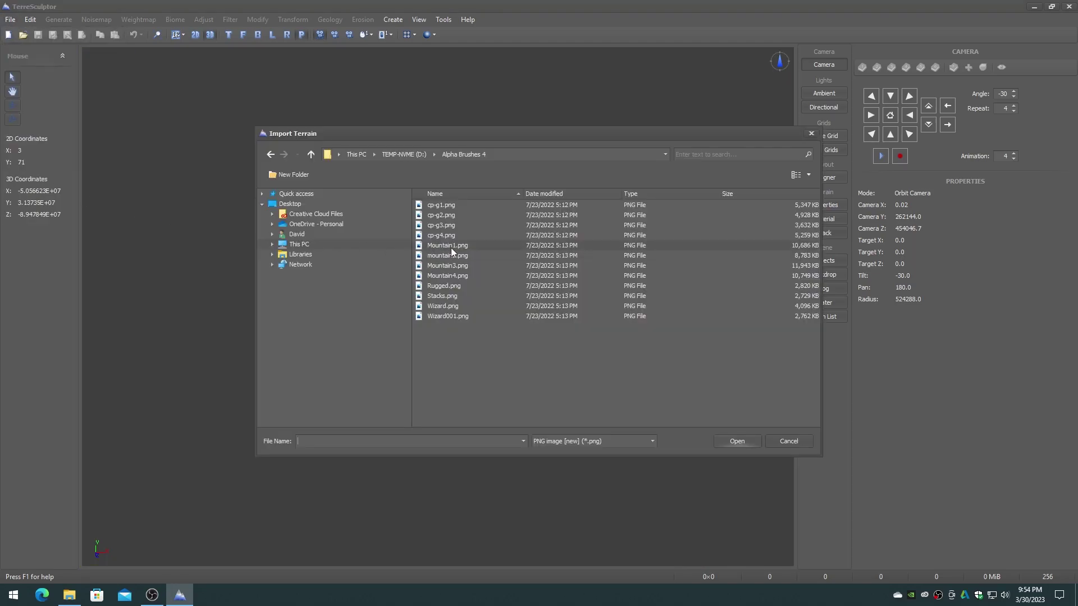
pyautogui.doubleClick(451, 247)
pyautogui.click(649, 191)
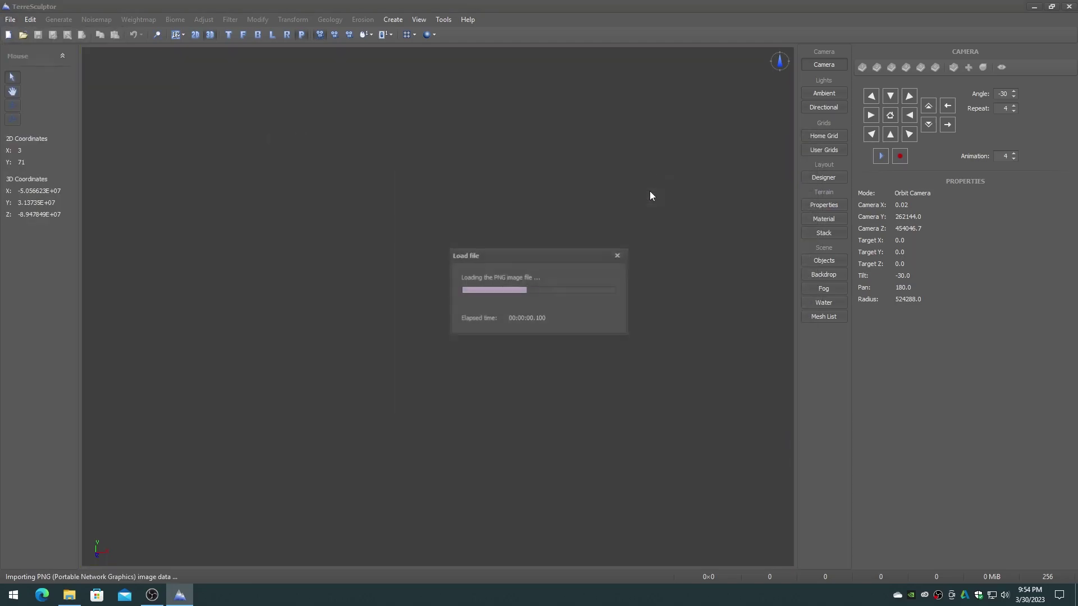
pyautogui.moveTo(397, 361); pyautogui.dragTo(503, 408)
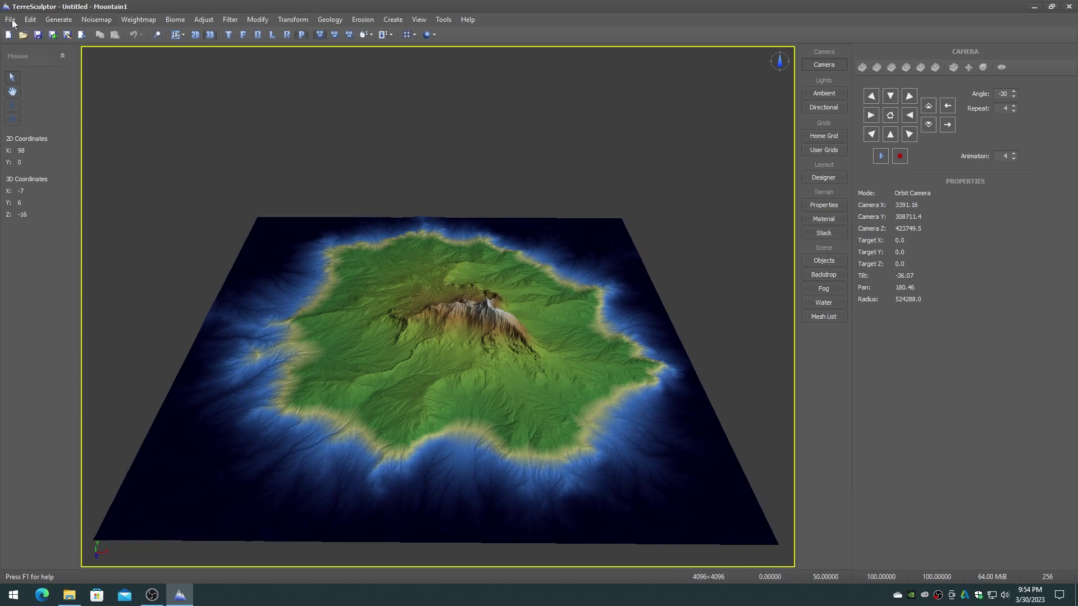
# Step: Import mountain2.png as terrain, replacing Mountain1
pyautogui.click(10, 19)
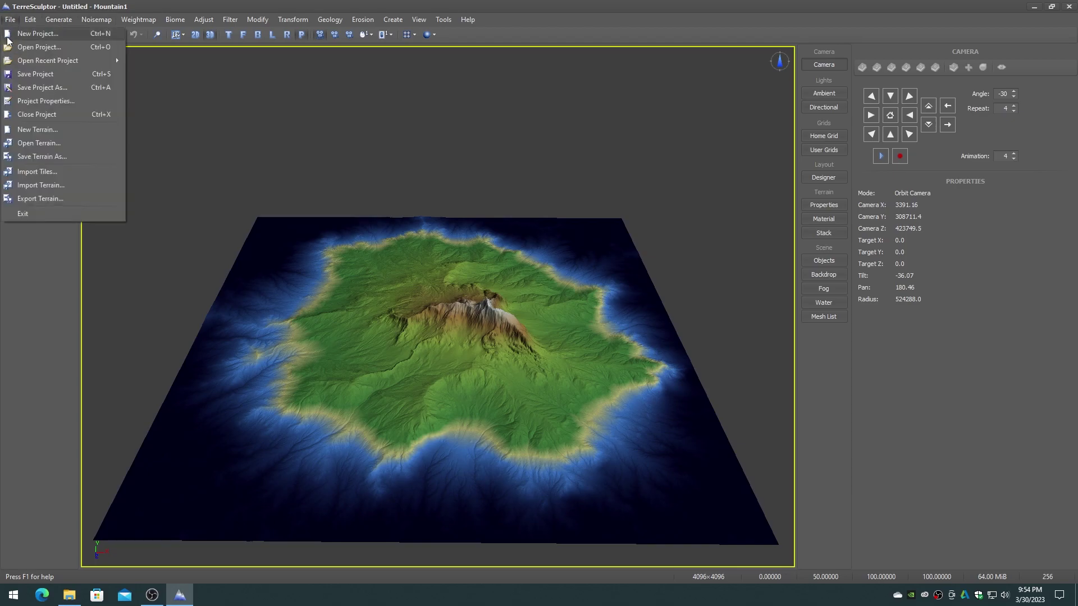
pyautogui.click(39, 186)
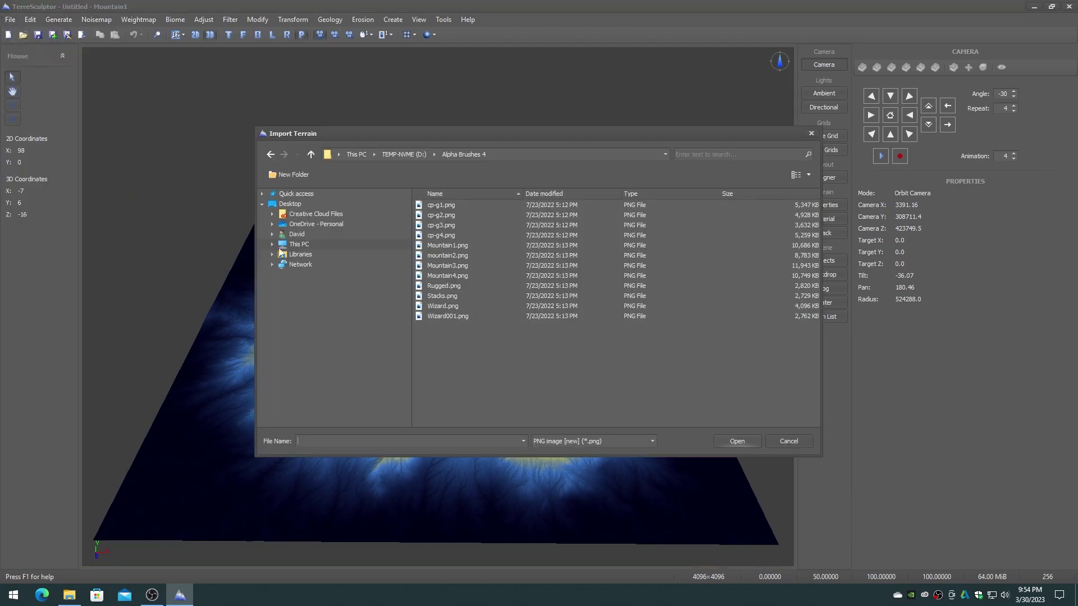
pyautogui.doubleClick(443, 255)
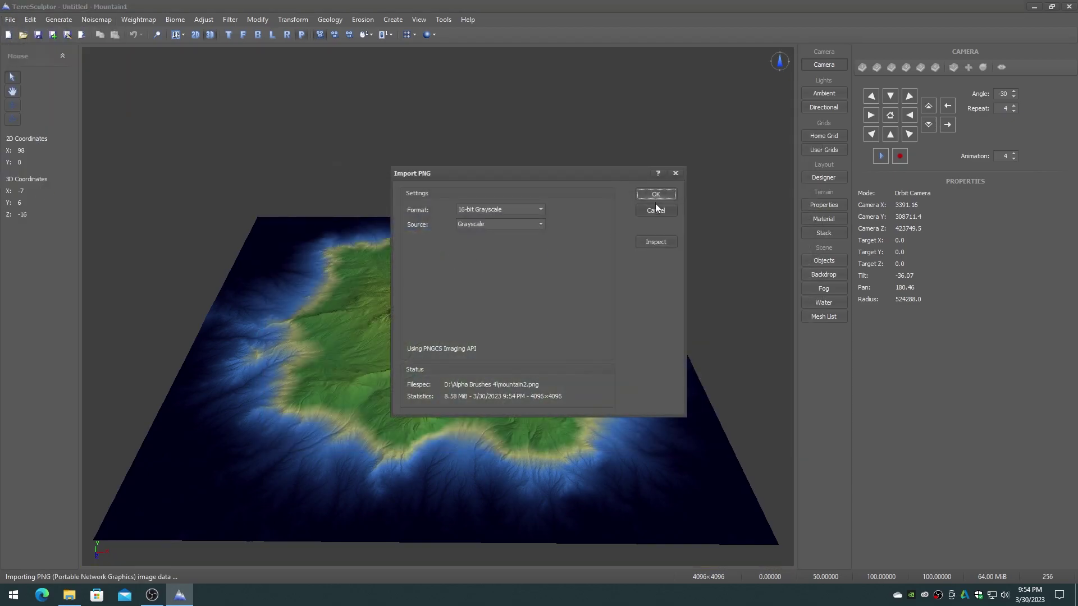
pyautogui.click(655, 194)
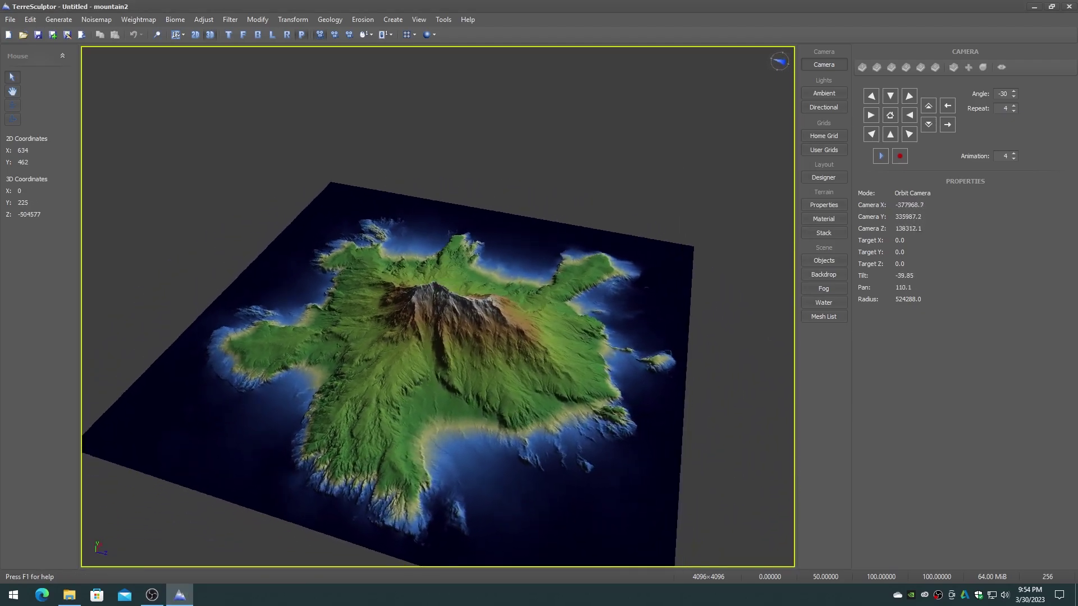
# Step: Import Mountain3.png as terrain
pyautogui.click(11, 20)
pyautogui.click(32, 184)
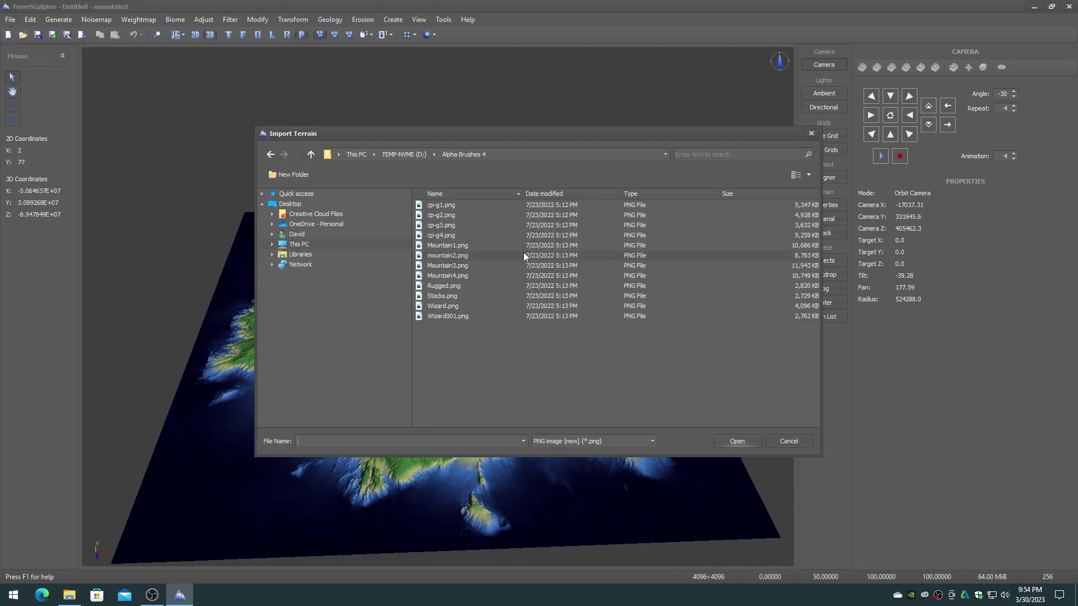
pyautogui.doubleClick(449, 264)
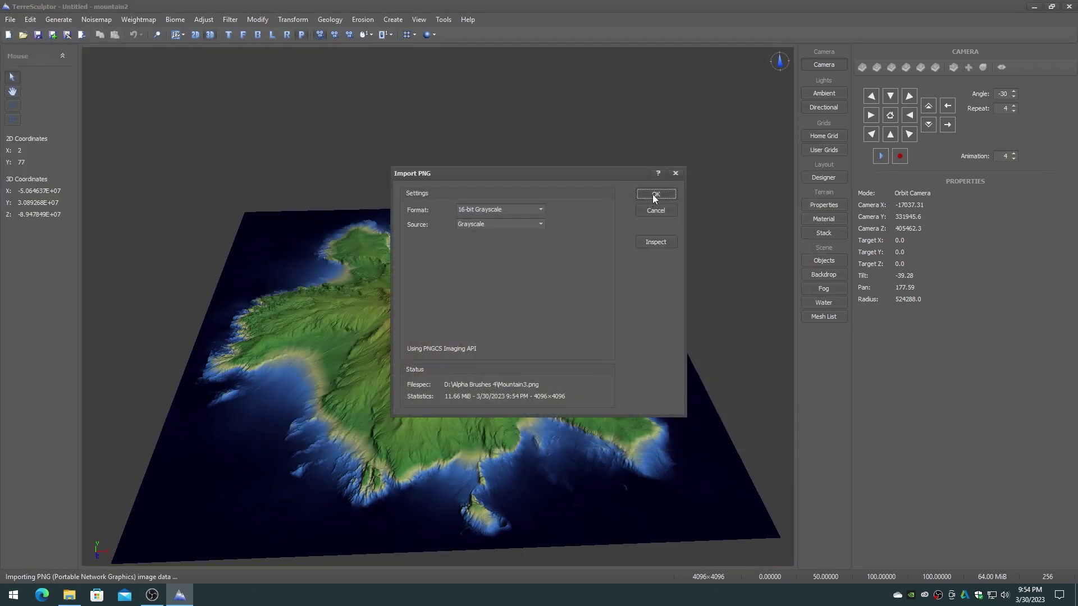
pyautogui.click(654, 197)
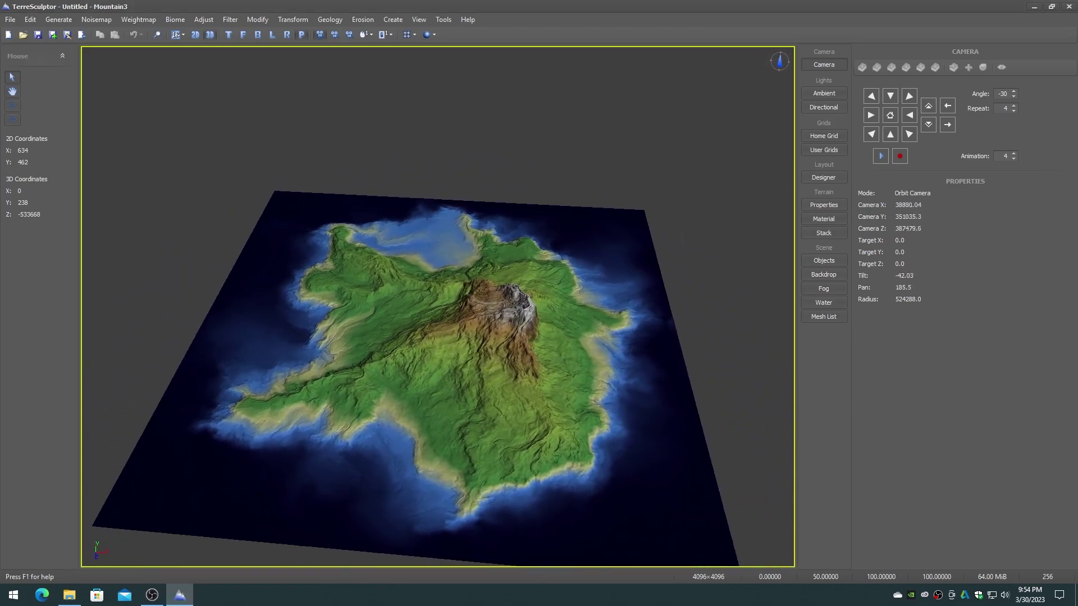
# Step: Import Mountain4.png as terrain
pyautogui.click(10, 19)
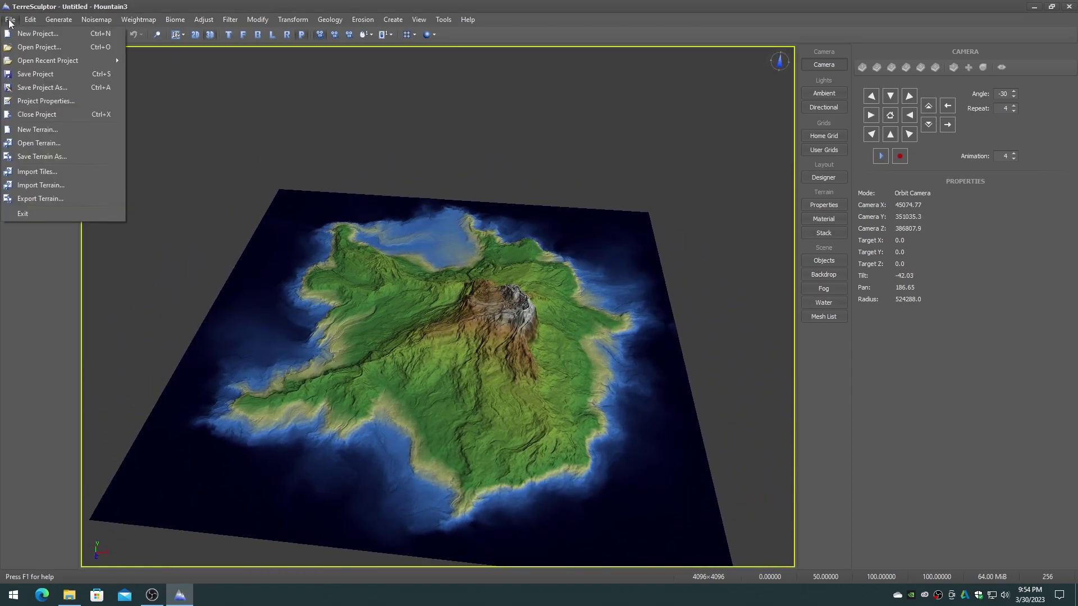
pyautogui.click(26, 185)
pyautogui.click(445, 275)
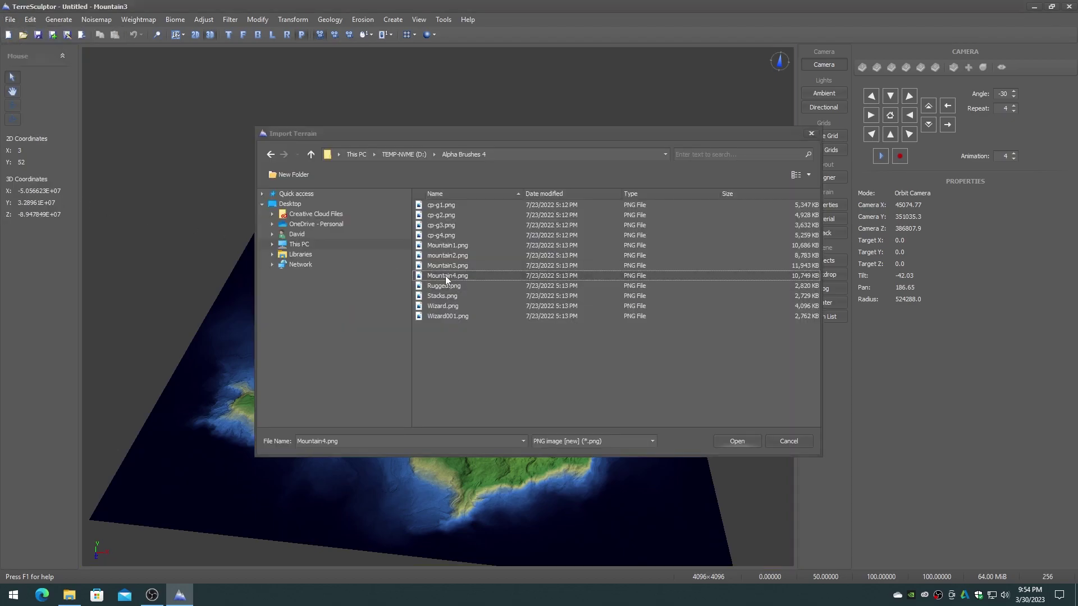
pyautogui.doubleClick(446, 275)
pyautogui.click(653, 193)
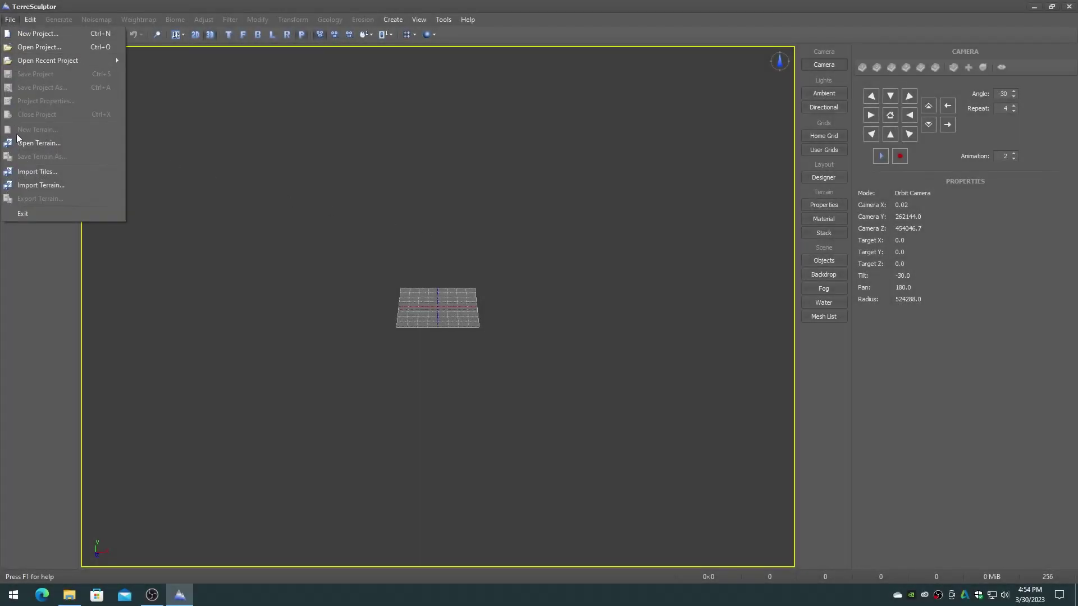
# Step: Import PugetSound_Heightmap_16k.png as terrain and hide the home grid
pyautogui.click(30, 185)
pyautogui.doubleClick(454, 401)
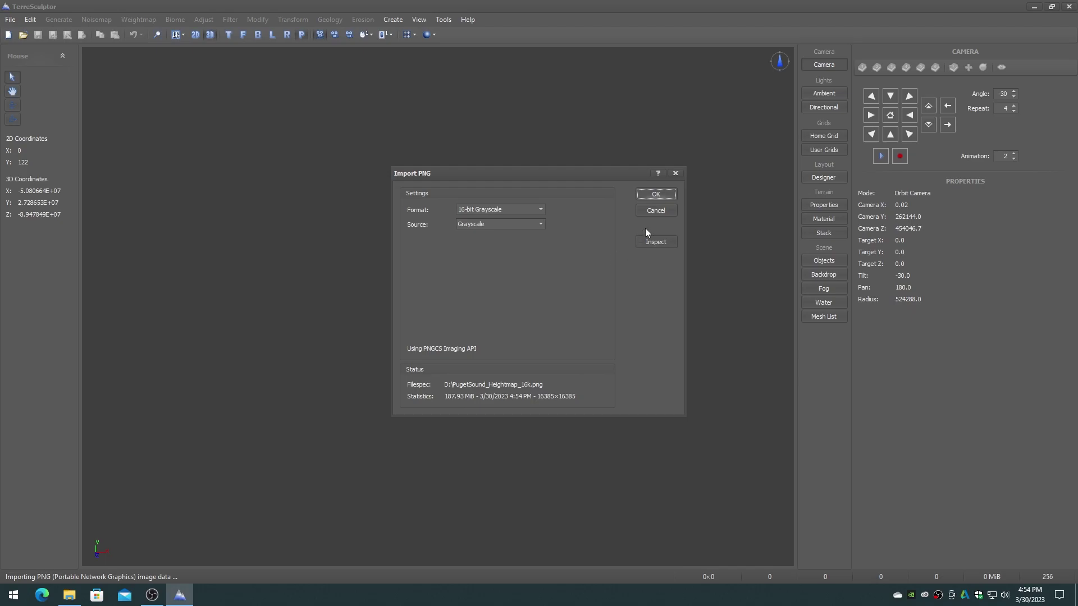
pyautogui.click(656, 194)
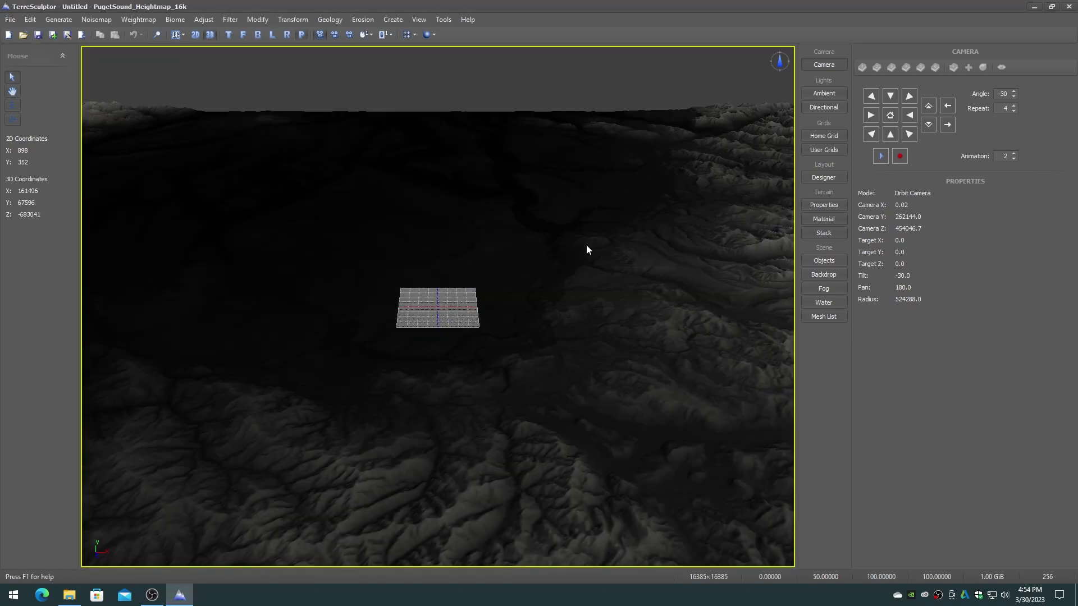
pyautogui.click(175, 35)
pyautogui.click(824, 260)
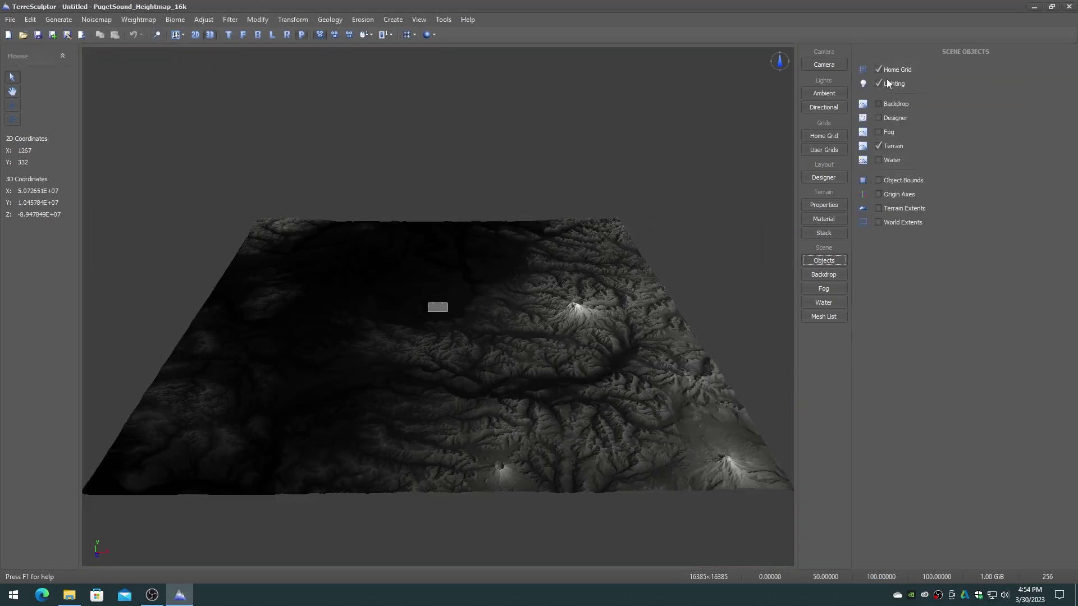
pyautogui.click(824, 66)
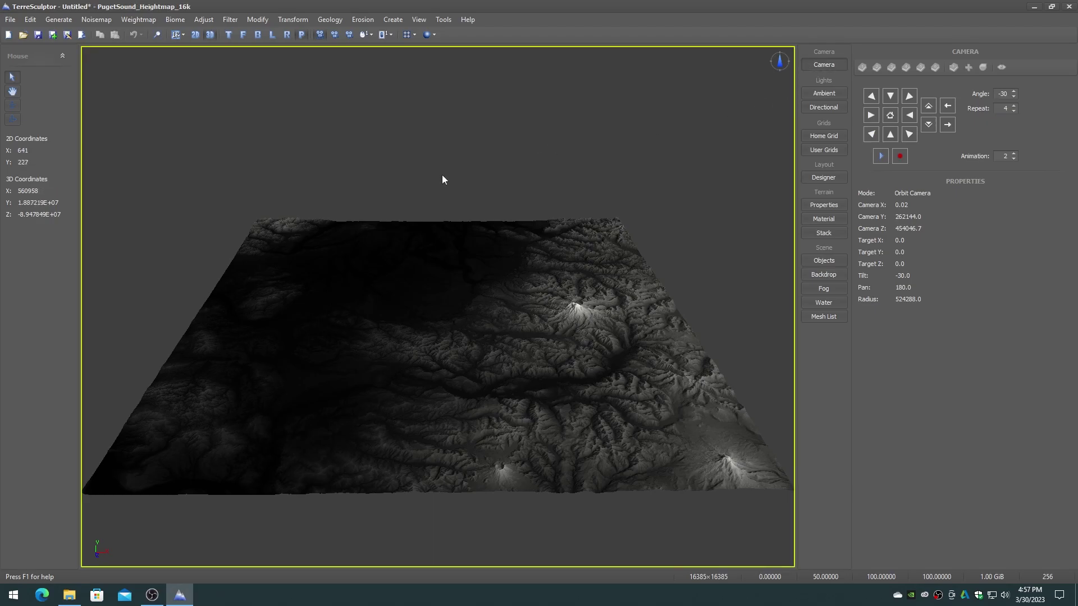
# Step: In the Crop settings, drag the crop box tight around the bright mountain peak
pyautogui.click(253, 20)
pyautogui.click(264, 157)
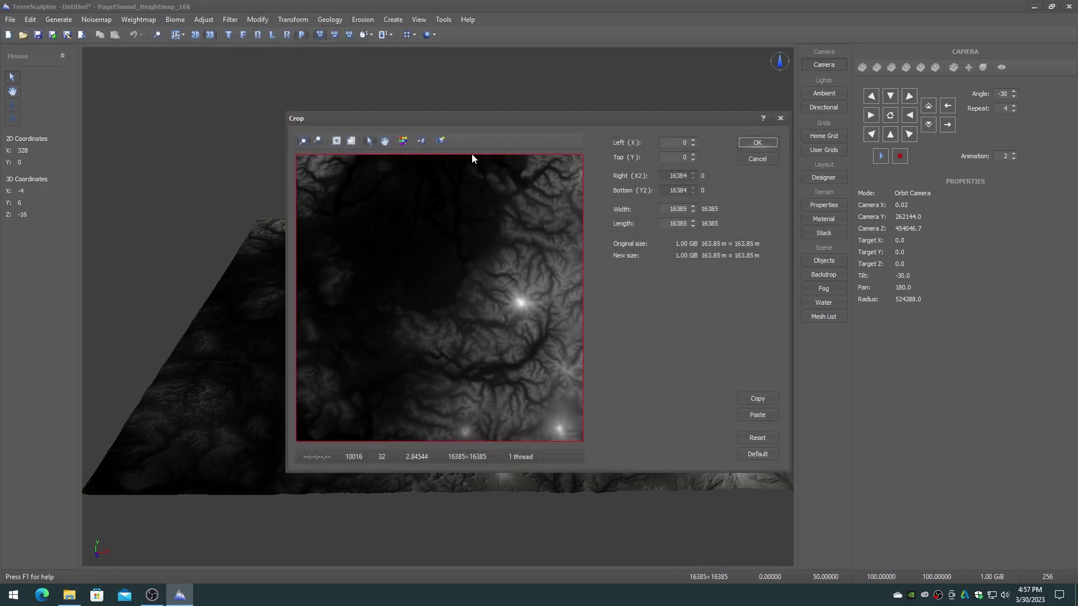
pyautogui.moveTo(472, 155); pyautogui.dragTo(474, 285)
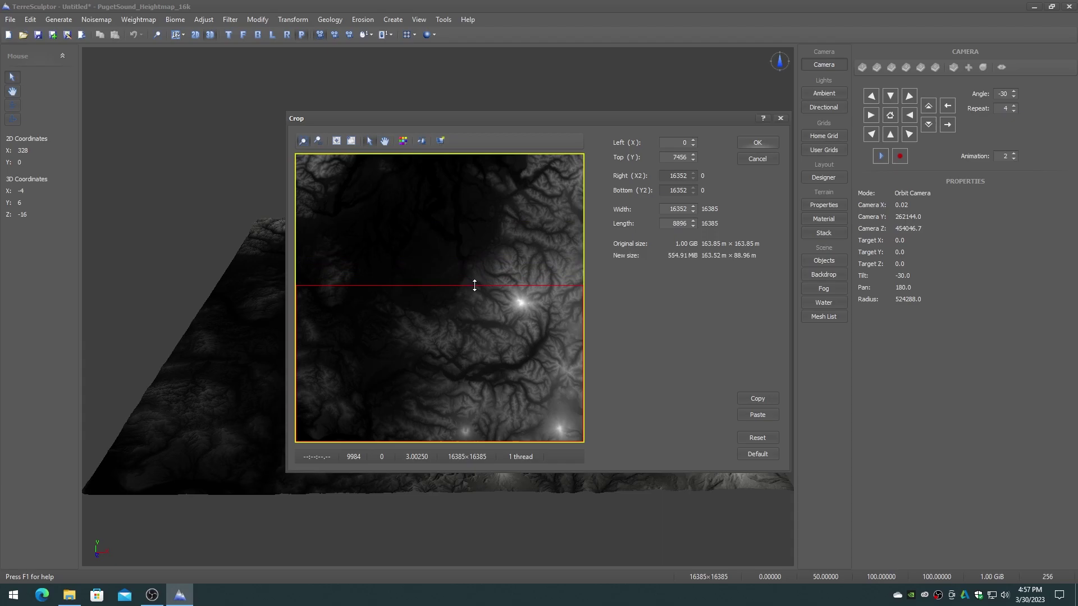
pyautogui.moveTo(292, 355); pyautogui.dragTo(506, 353)
pyautogui.moveTo(550, 442); pyautogui.dragTo(537, 305)
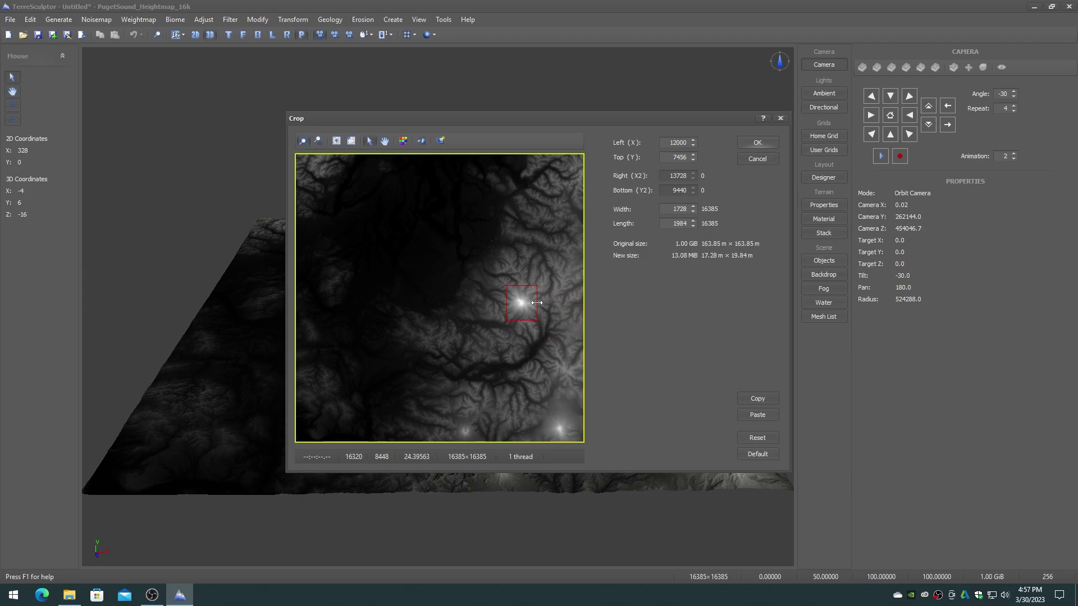
# Step: Crop to 2048×2048 at offset 11800, 7500, then normalize the heights
pyautogui.doubleClick(672, 211)
pyautogui.write('2048')
pyautogui.press('Tab')
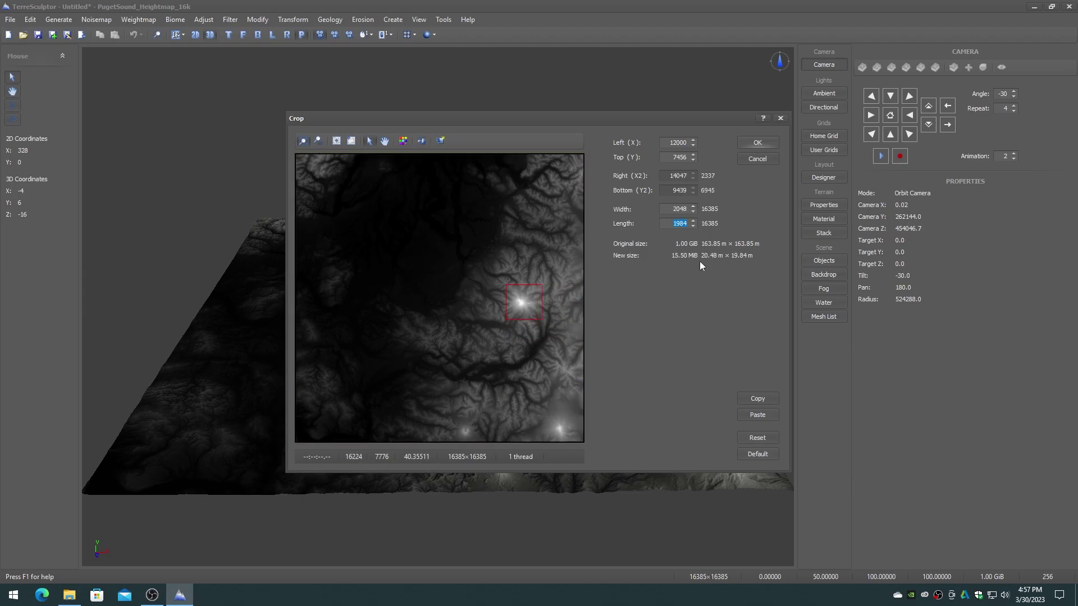
pyautogui.write('2048')
pyautogui.press('Tab')
pyautogui.doubleClick(669, 141)
pyautogui.write('11800')
pyautogui.write('7500')
pyautogui.click(757, 143)
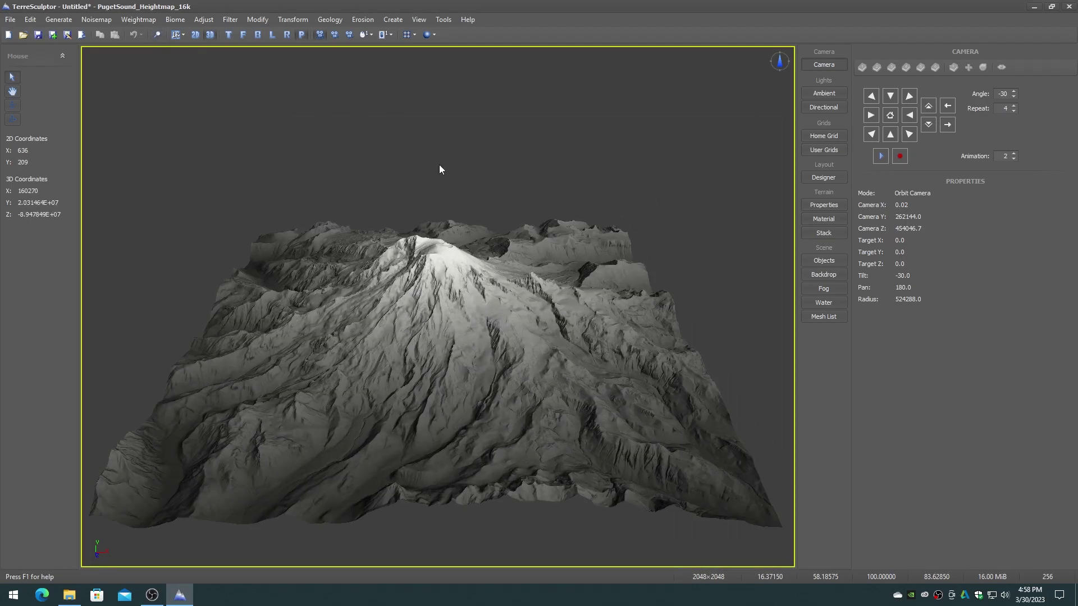
pyautogui.click(257, 19)
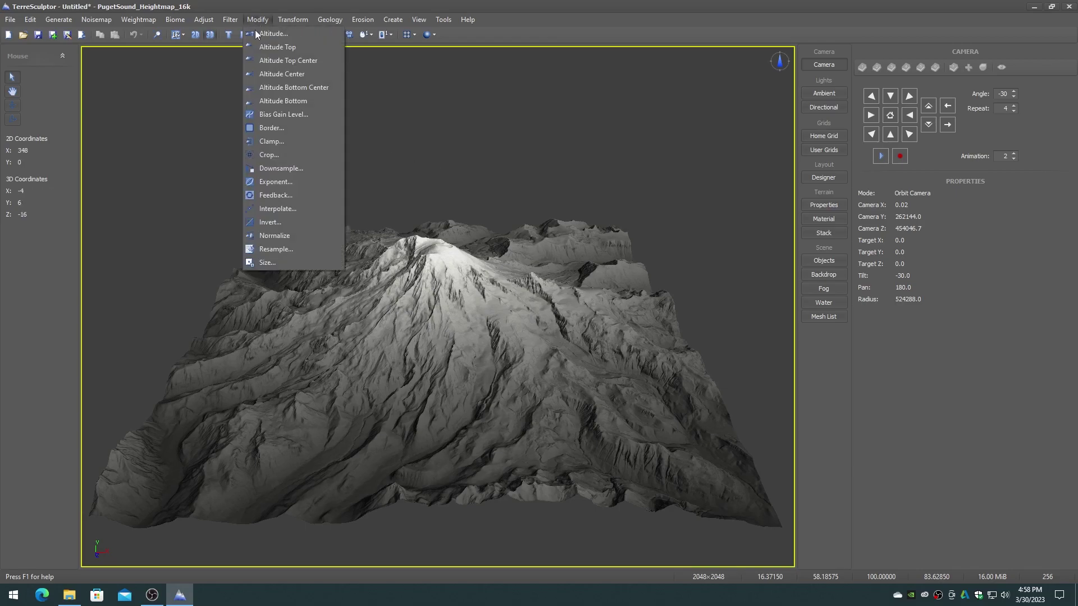
pyautogui.click(275, 235)
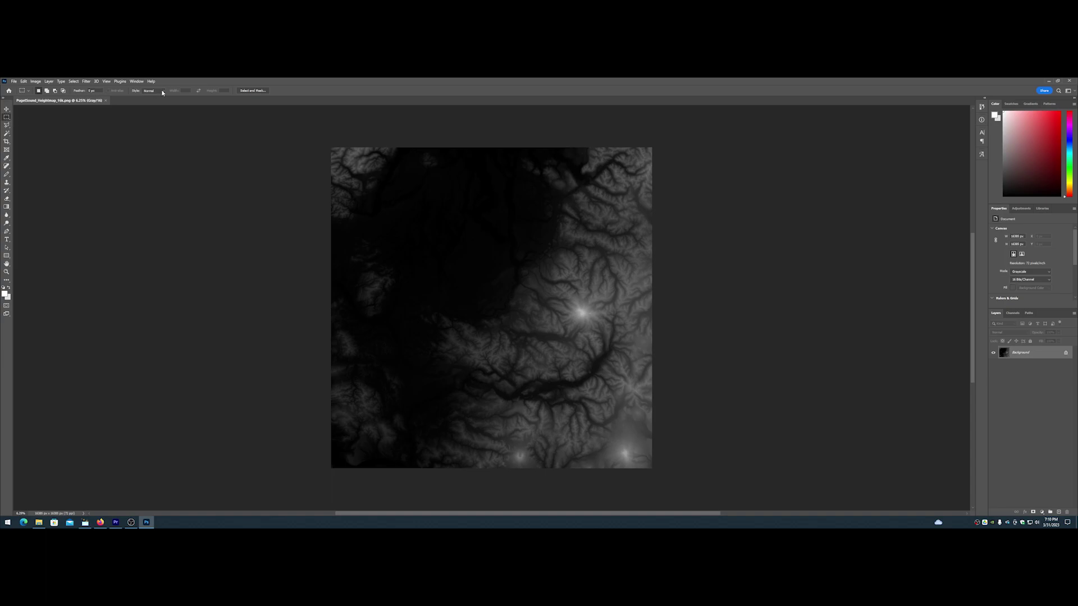
# Step: Crop the image to a fixed-size 2048 px square selection over the peak
pyautogui.click(163, 91)
pyautogui.click(156, 105)
pyautogui.moveTo(554, 297); pyautogui.dragTo(560, 295)
pyautogui.click(33, 81)
pyautogui.click(45, 145)
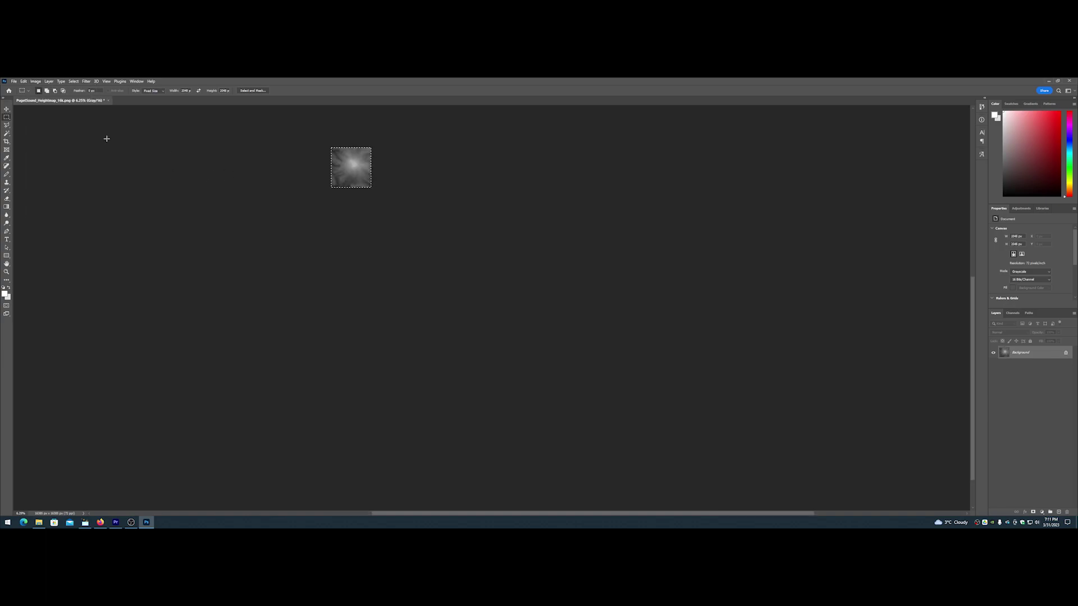
# Step: Reset the marquee style to Normal, deselect, and fit the image on screen
pyautogui.click(153, 91)
pyautogui.click(151, 99)
pyautogui.hotkey('ctrl', 'd')
pyautogui.click(106, 81)
pyautogui.click(129, 139)
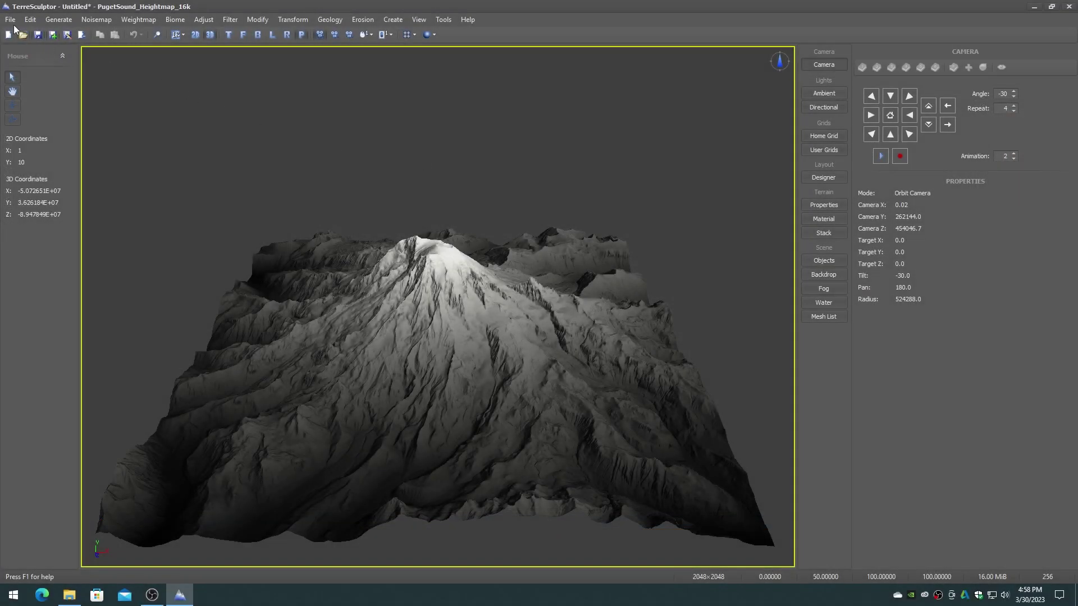
# Step: Save the cropped, normalized terrain as a new TSmap file named BrushMountain
pyautogui.click(9, 20)
pyautogui.click(33, 157)
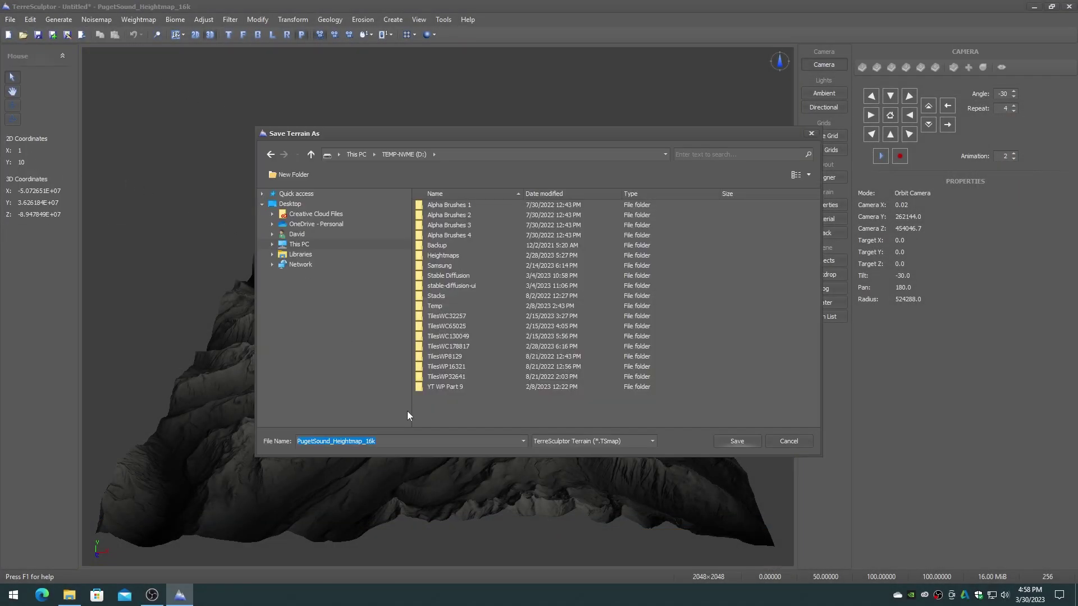
pyautogui.write('MountainBrush')
pyautogui.click(734, 441)
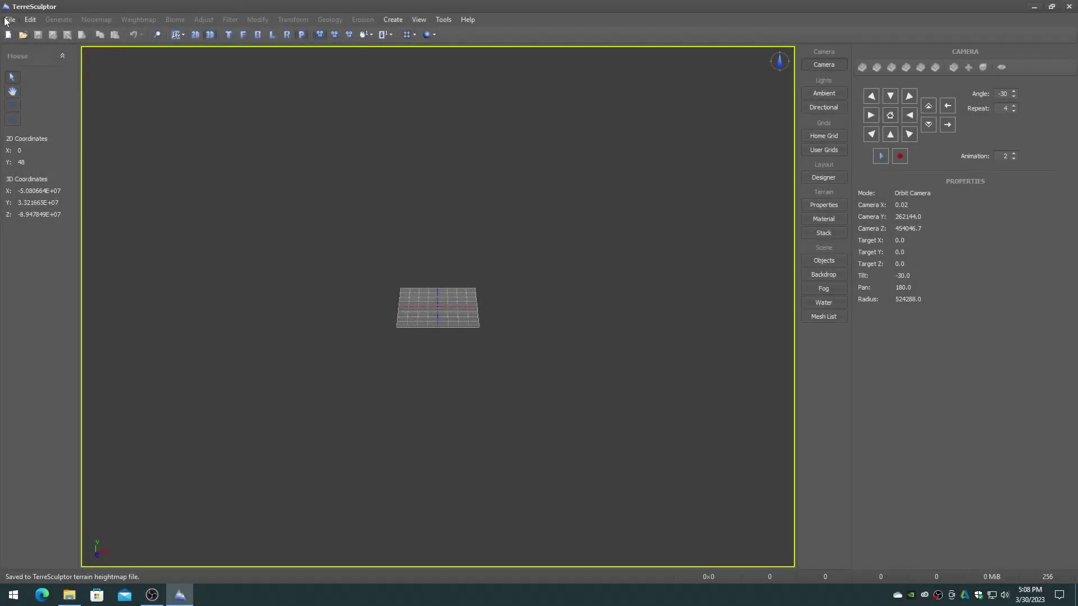
# Step: Start a new project with a 2048×2048 terrain and zoom in on it
pyautogui.click(9, 20)
pyautogui.click(37, 33)
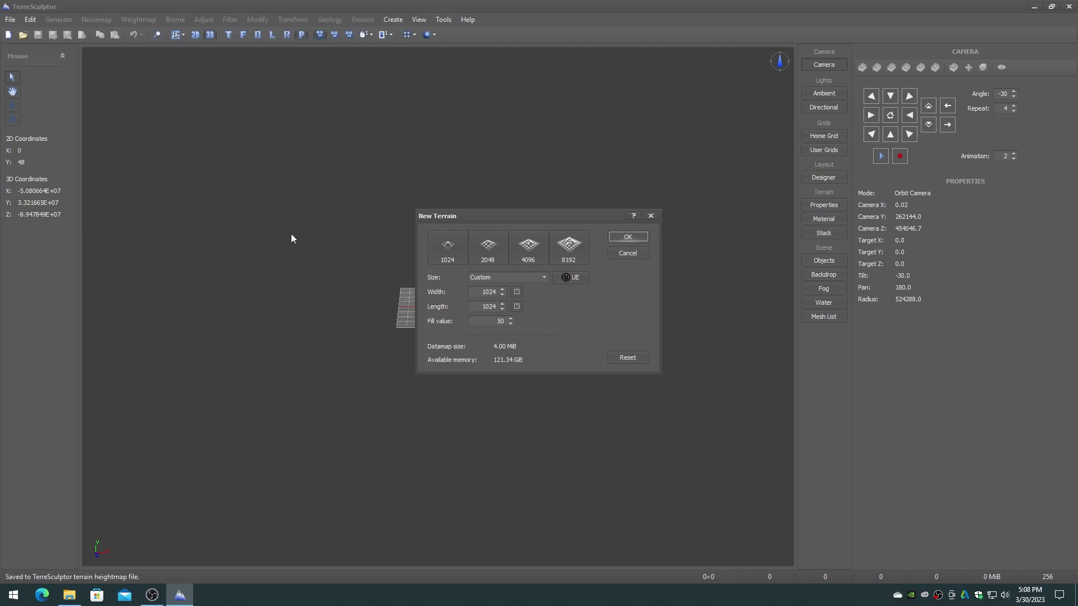
pyautogui.click(488, 247)
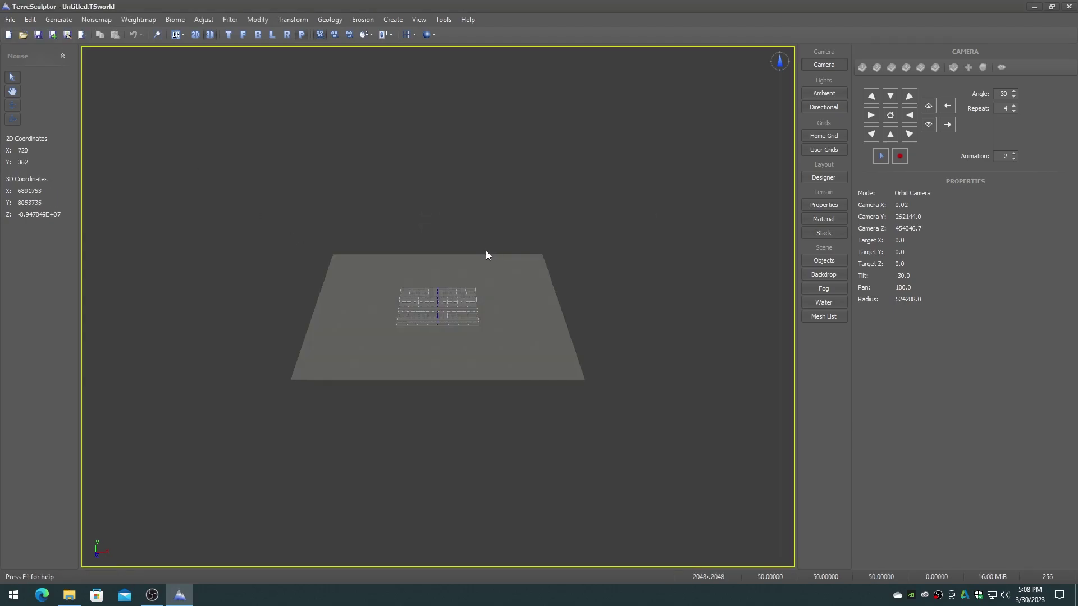
pyautogui.click(156, 35)
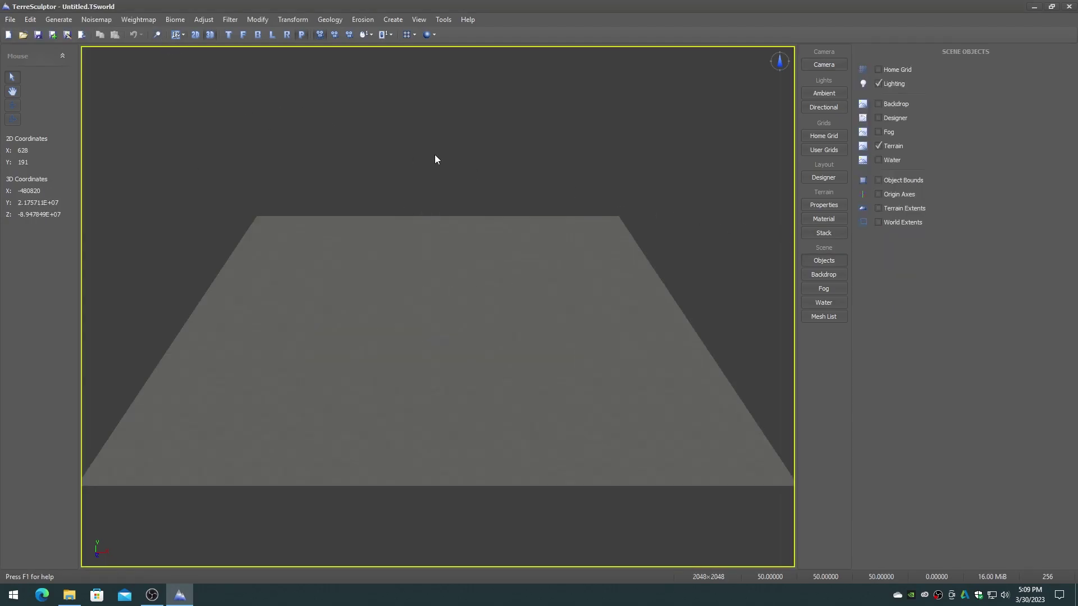
# Step: Generate a Gaussian gradient with Diameter 2048, Center 0, Fill 100, preview and apply it
pyautogui.click(54, 20)
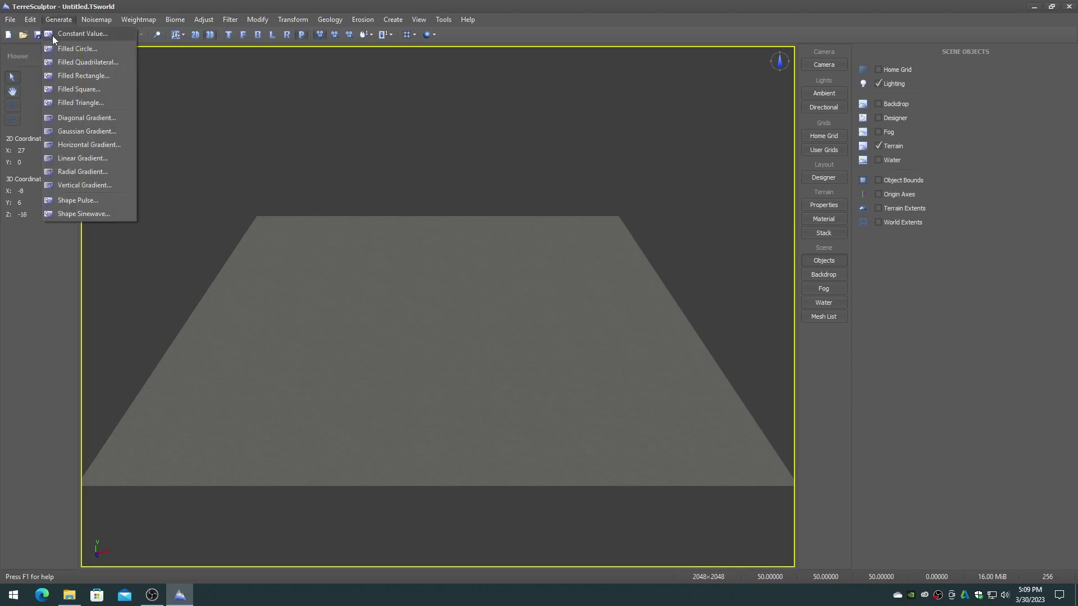
pyautogui.click(65, 132)
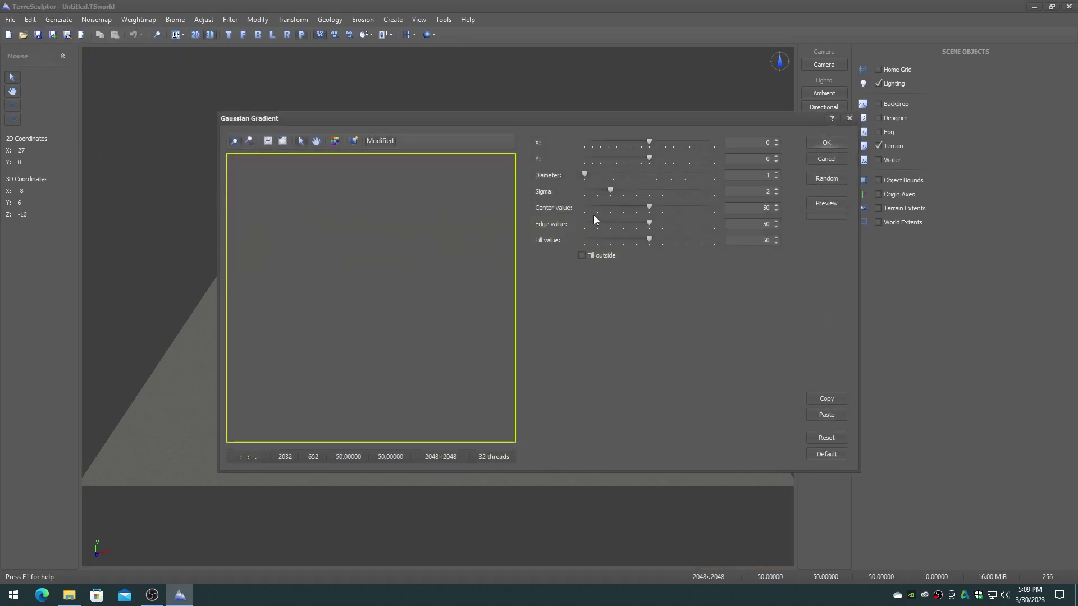
pyautogui.doubleClick(757, 177)
pyautogui.write('2048')
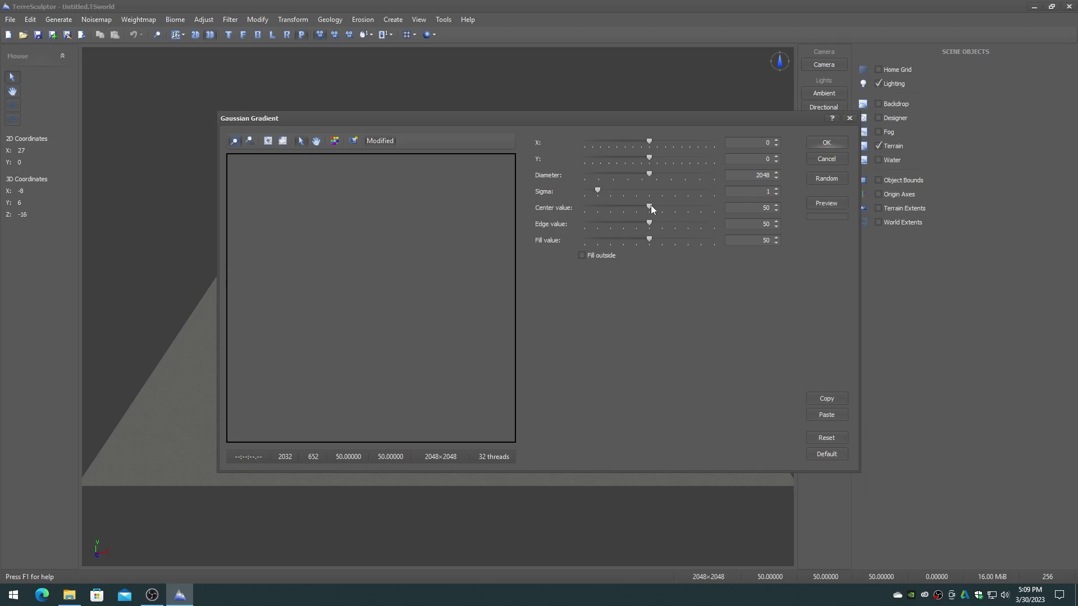
pyautogui.moveTo(651, 206); pyautogui.dragTo(566, 207)
pyautogui.moveTo(650, 240); pyautogui.dragTo(695, 247)
pyautogui.click(824, 204)
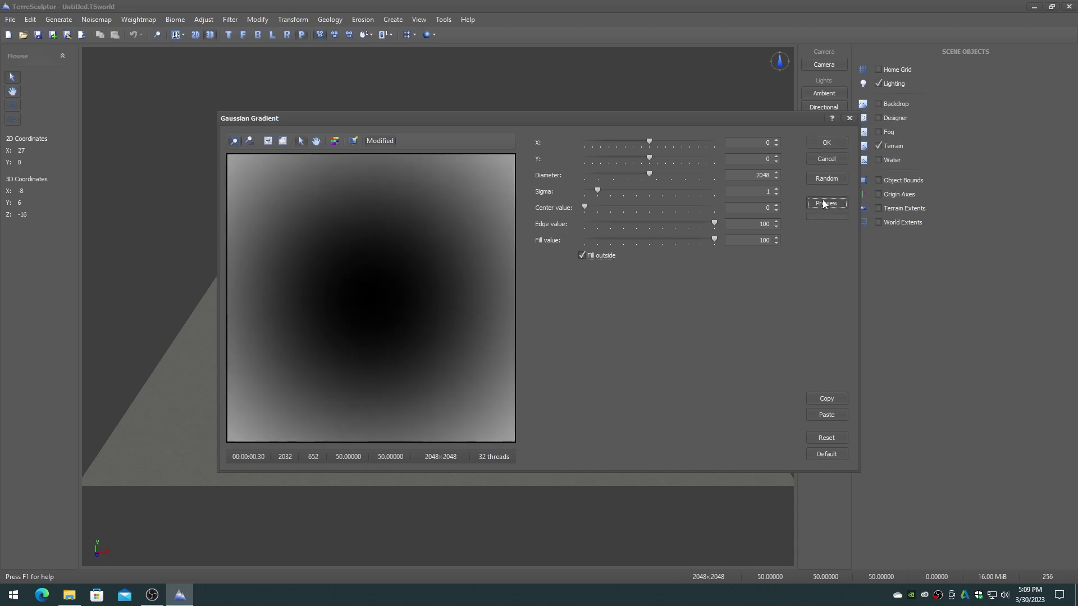
pyautogui.click(830, 142)
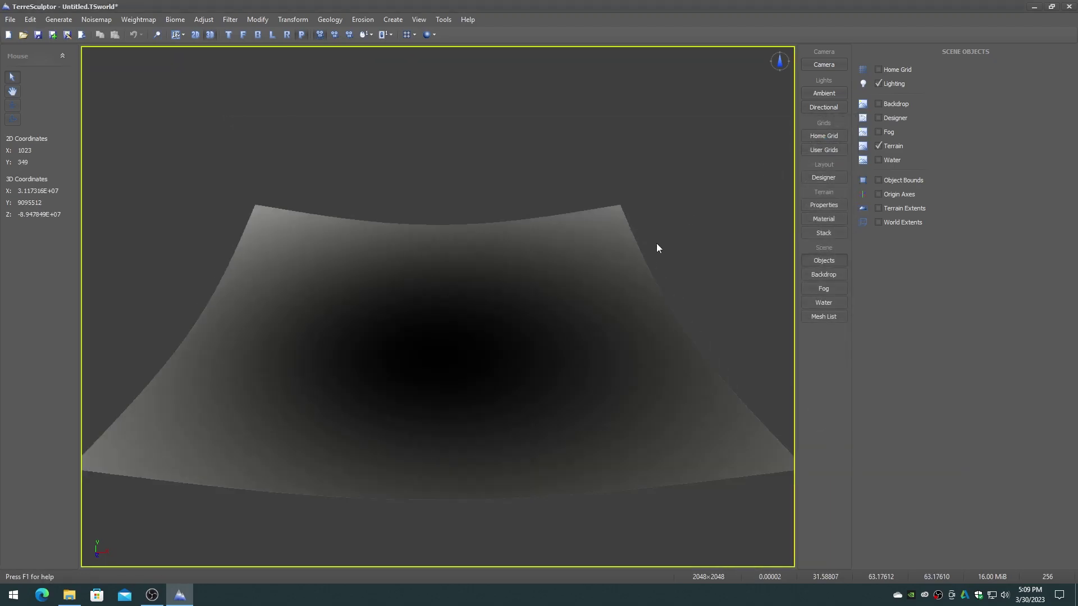
# Step: Normalize the Gaussian gradient to full range and save it as BrushMask2048.TSmap
pyautogui.click(258, 19)
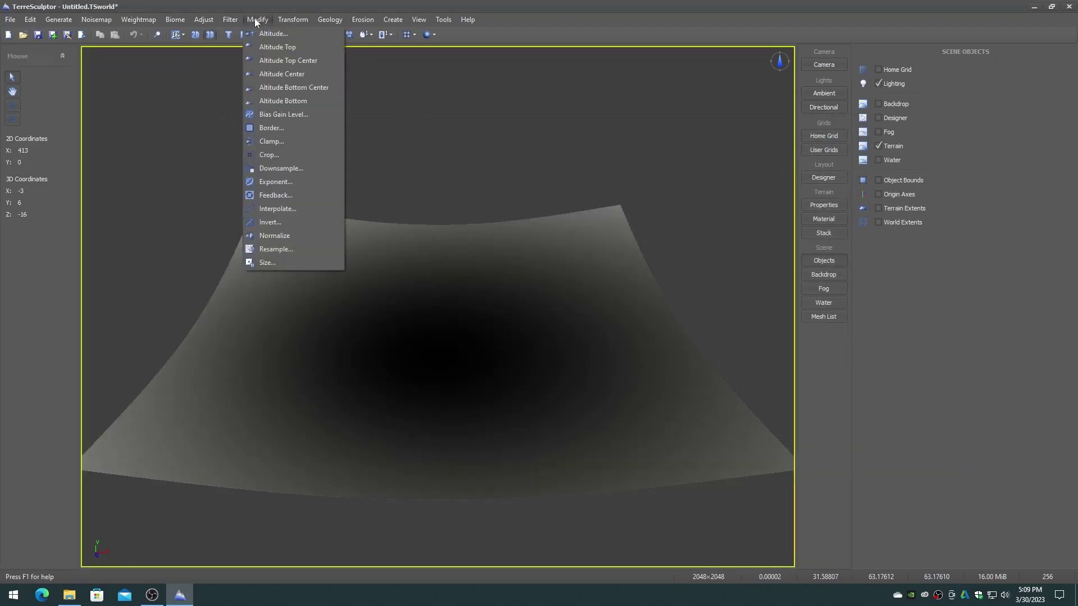
pyautogui.click(271, 235)
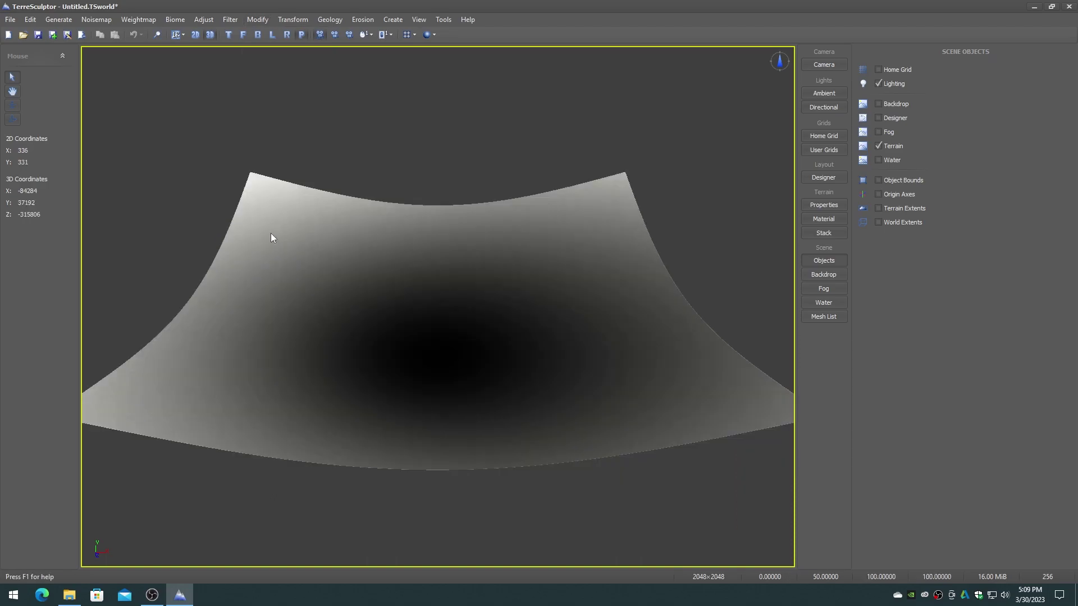
pyautogui.click(9, 20)
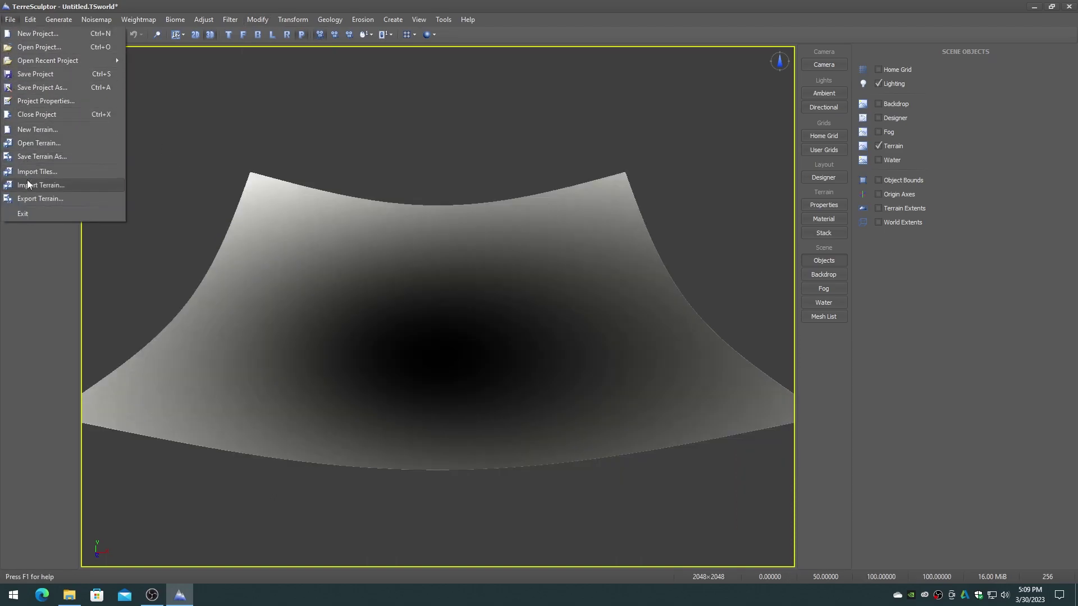
pyautogui.click(28, 155)
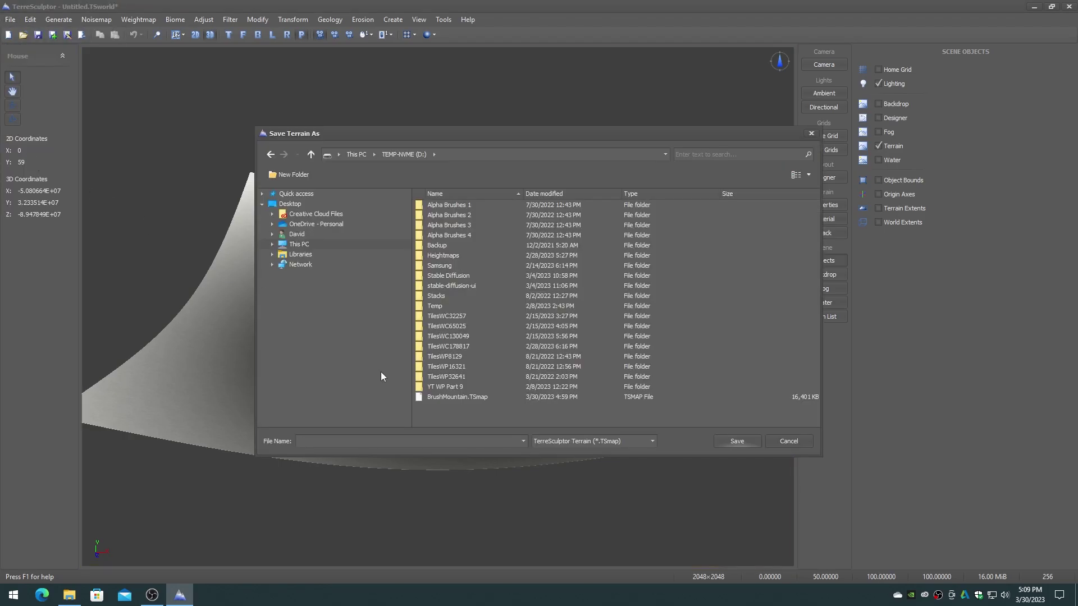
pyautogui.write('Br')
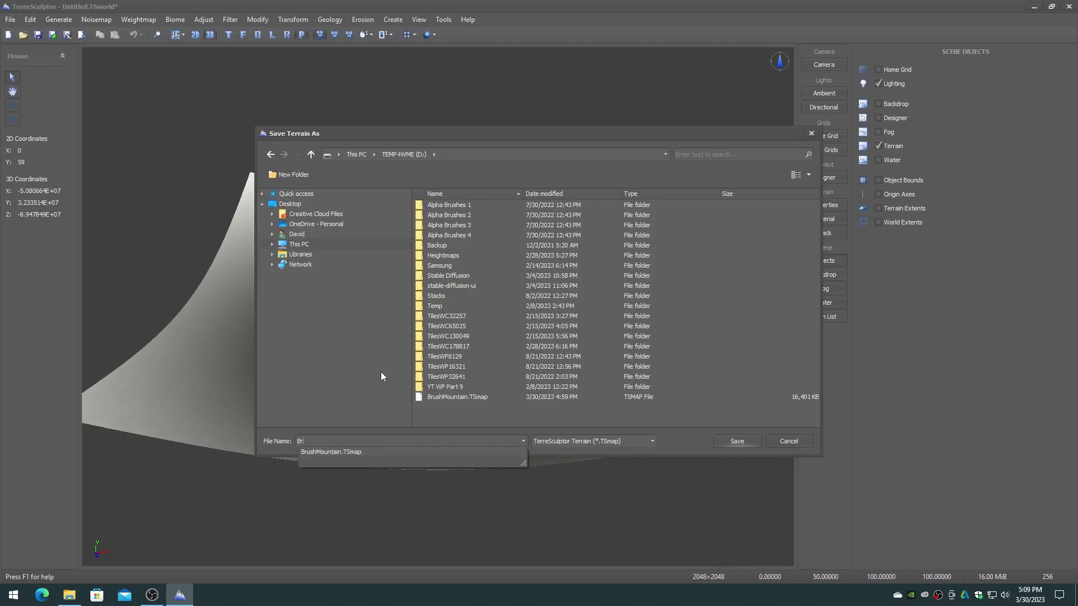
pyautogui.write('ushMask2048')
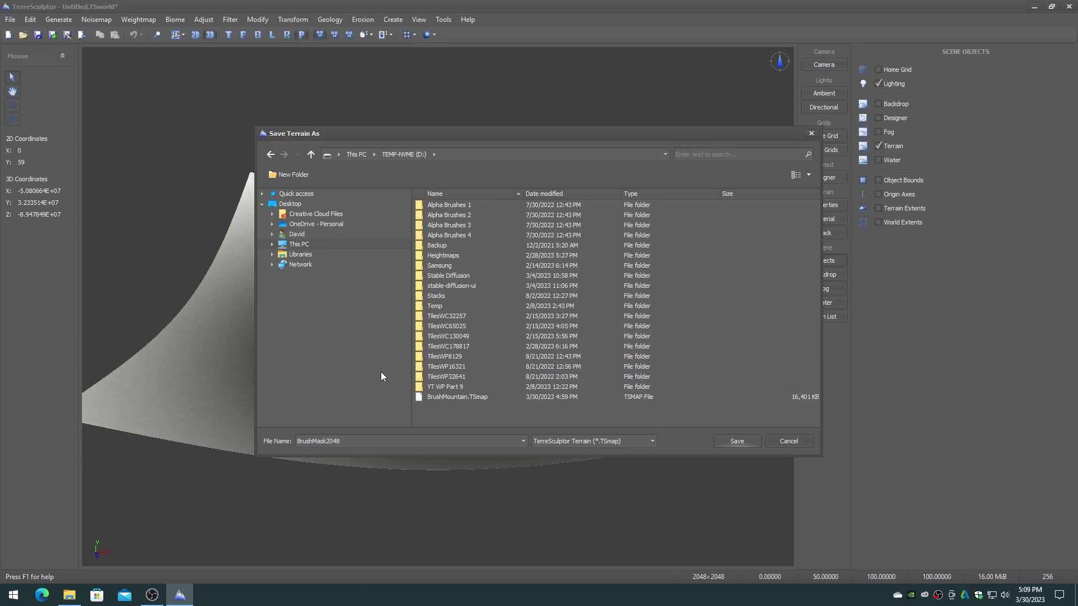
pyautogui.click(732, 441)
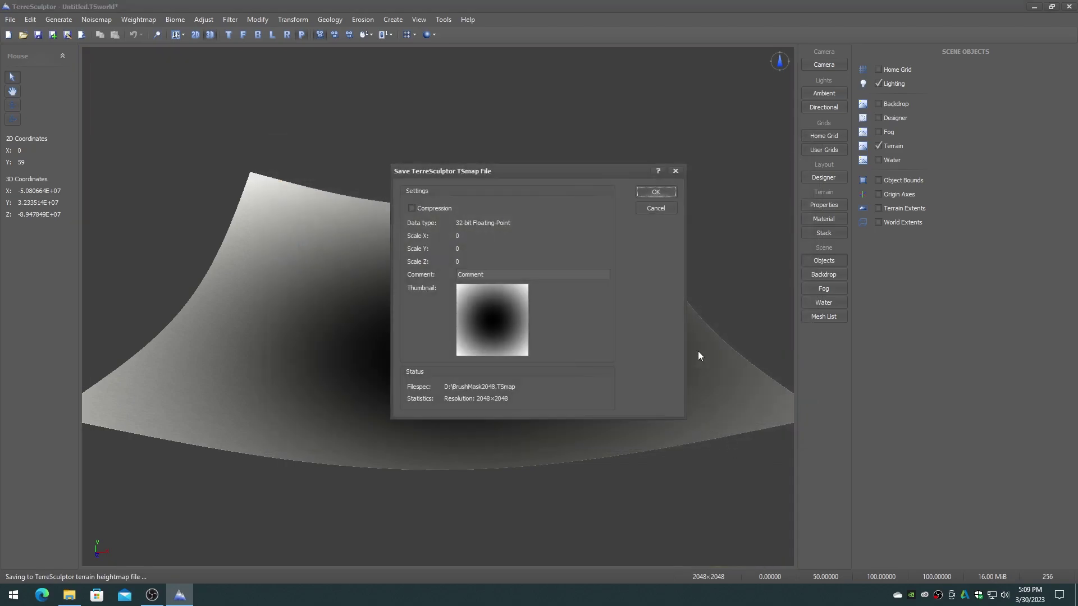
pyautogui.click(654, 193)
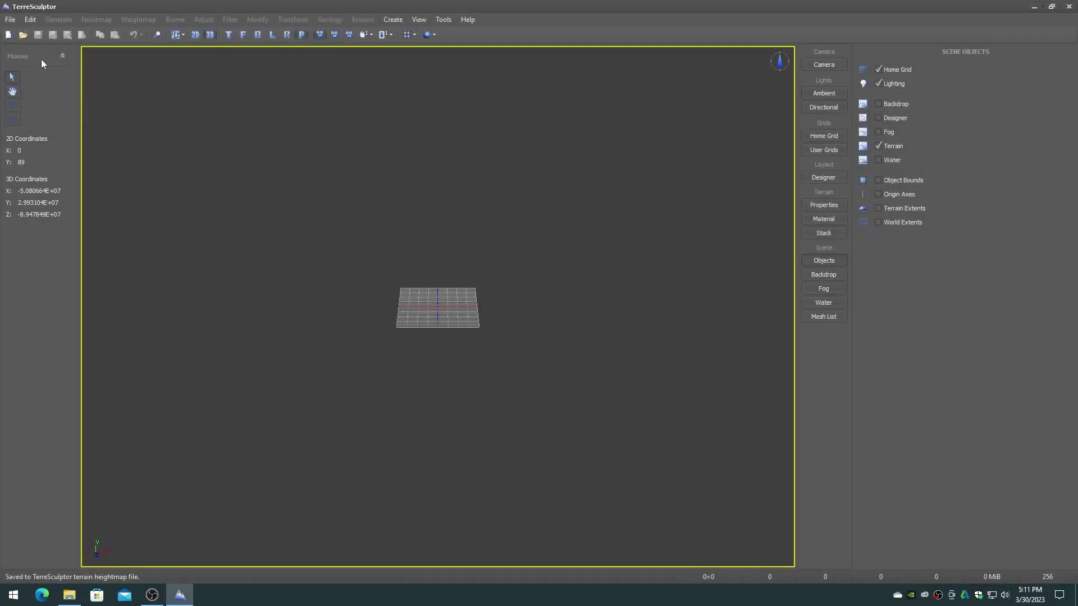
# Step: Open BrushMountain.TSmap, turn off the Home Grid, and zoom the mountain to fill the view
pyautogui.click(10, 20)
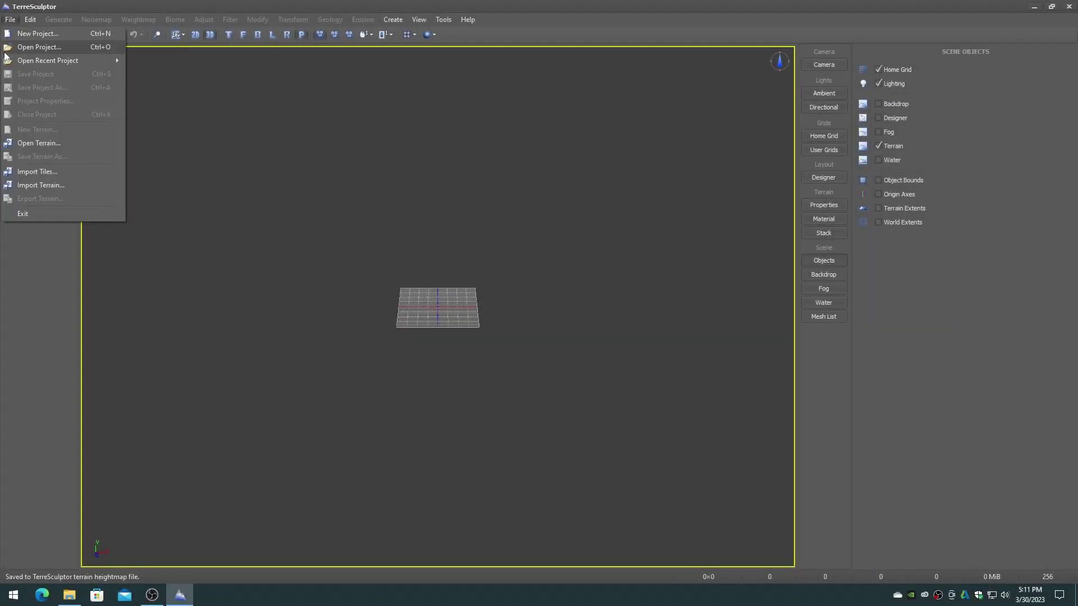
pyautogui.click(33, 143)
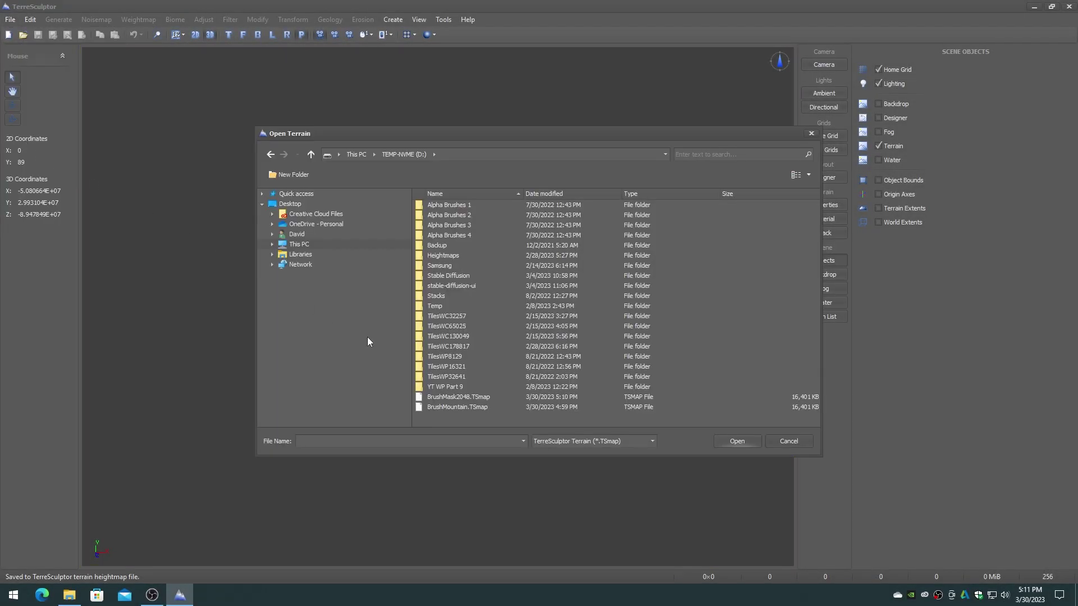
pyautogui.doubleClick(456, 407)
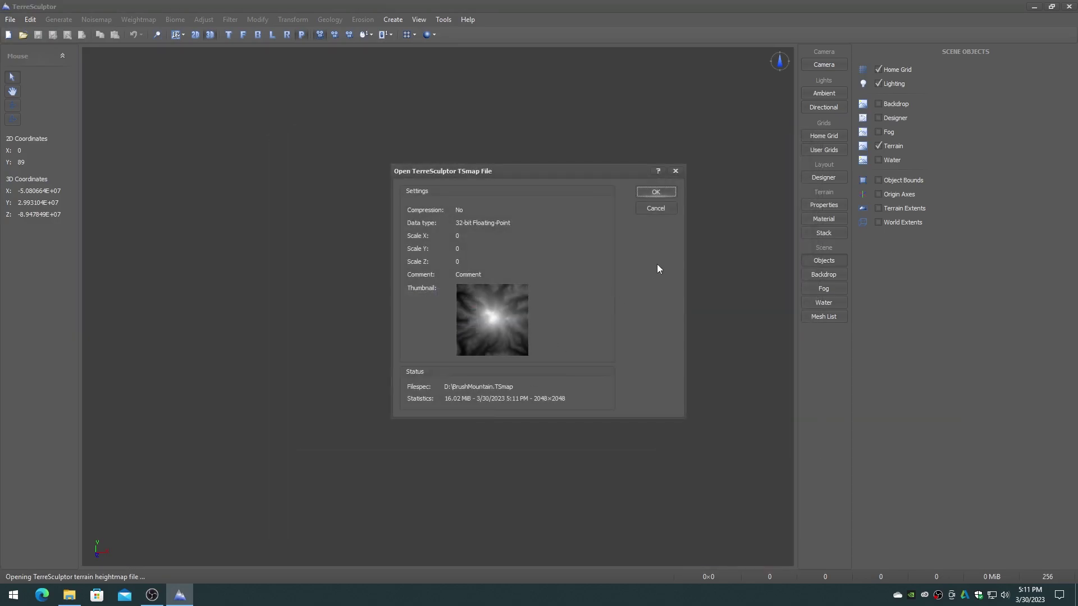
pyautogui.click(654, 193)
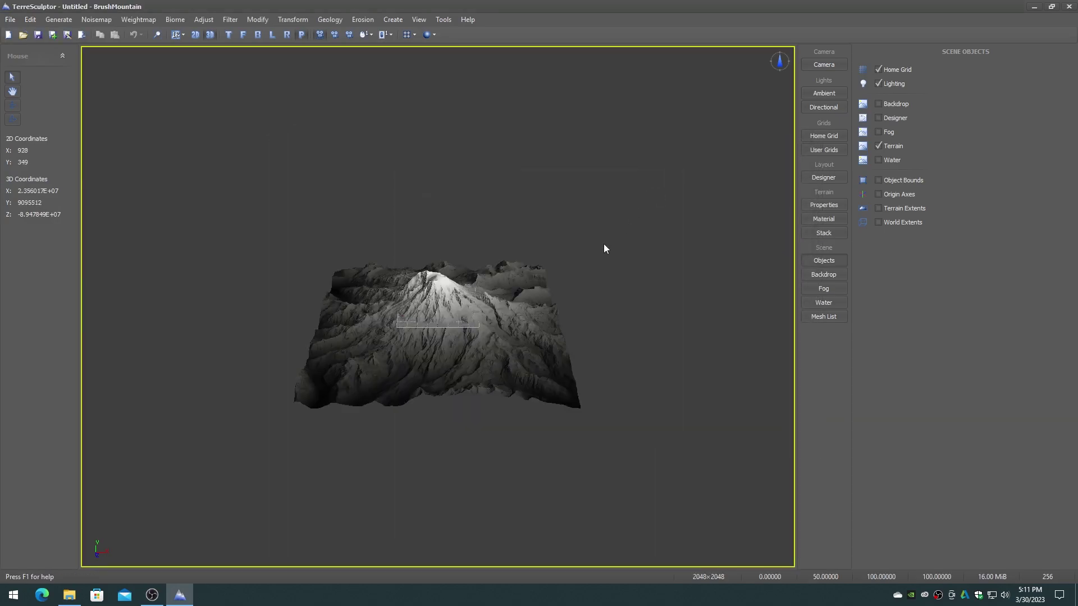
pyautogui.click(892, 69)
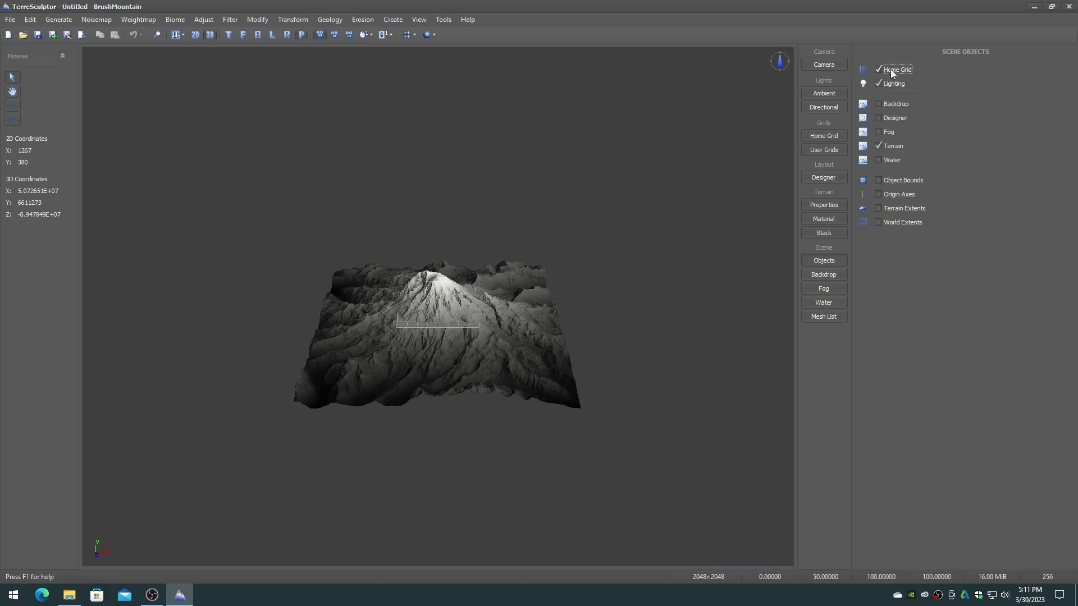
pyautogui.click(820, 66)
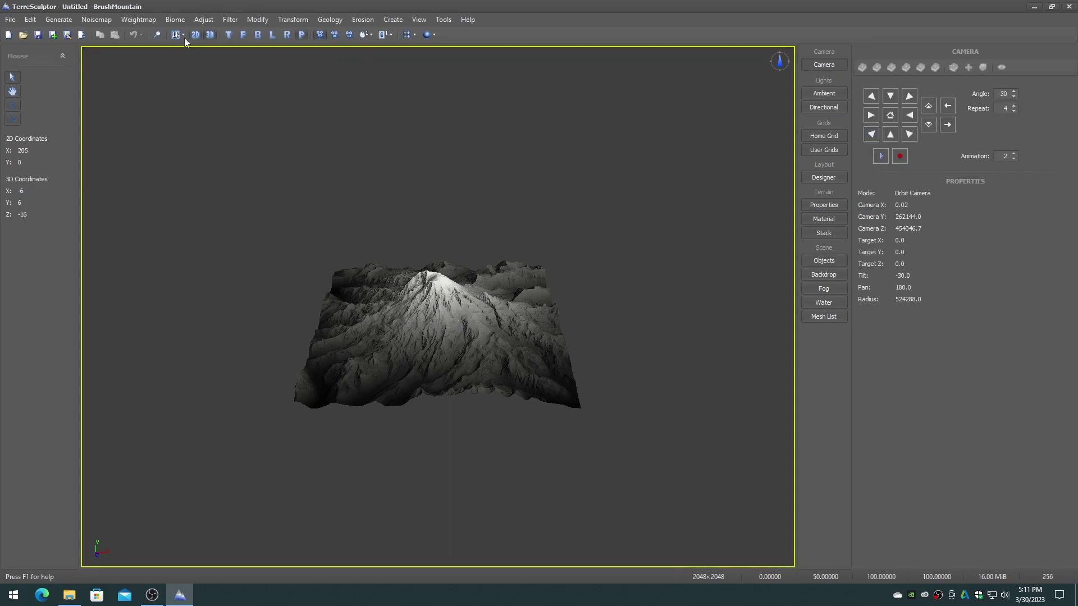
pyautogui.click(155, 35)
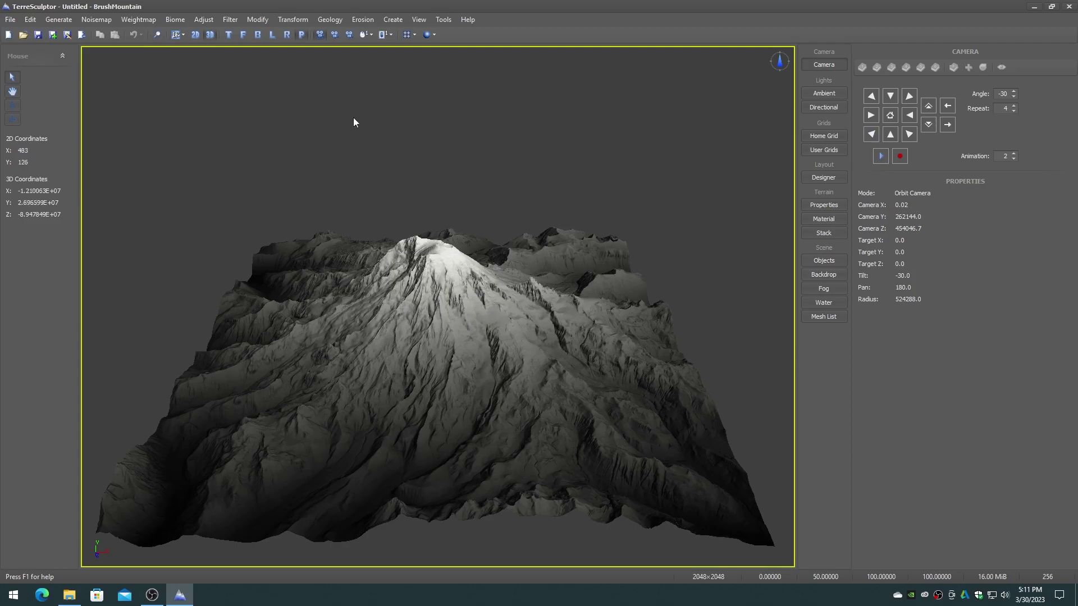
# Step: Start a Geology Blend with the alpha blend source set to External File
pyautogui.click(331, 20)
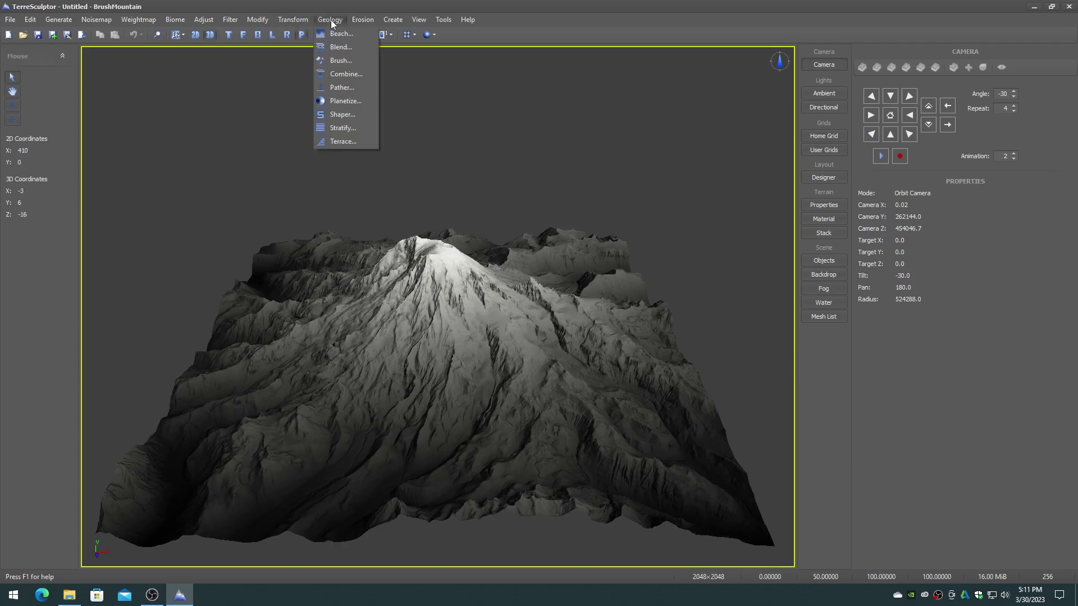
pyautogui.click(339, 49)
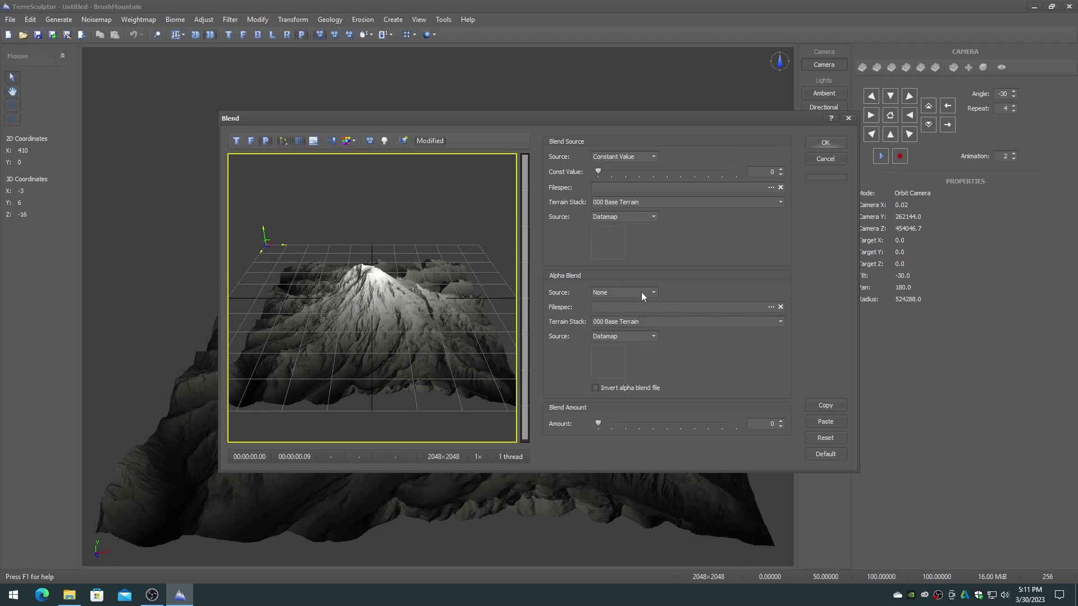
pyautogui.click(641, 293)
pyautogui.click(616, 313)
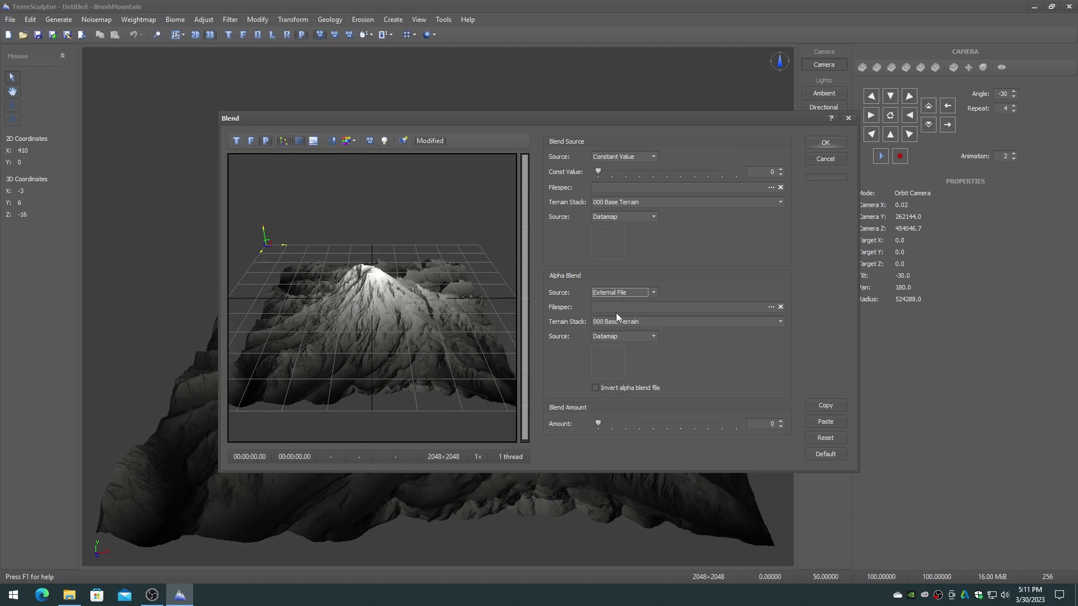
# Step: Load D:\BrushMask2048.TSmap as the alpha mask and set the blend Amount to 100
pyautogui.click(771, 307)
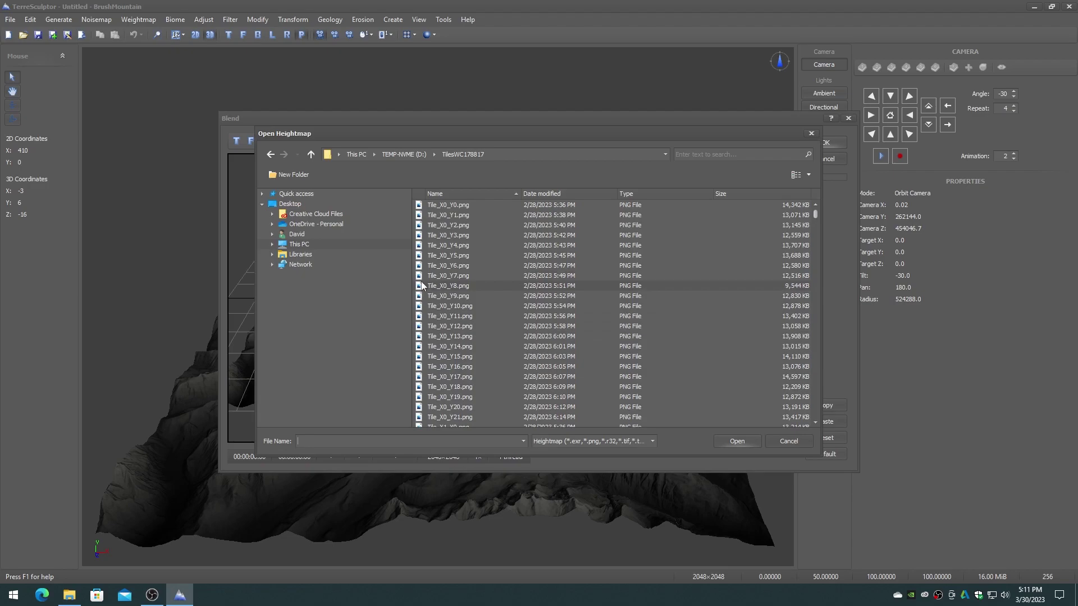
pyautogui.click(298, 245)
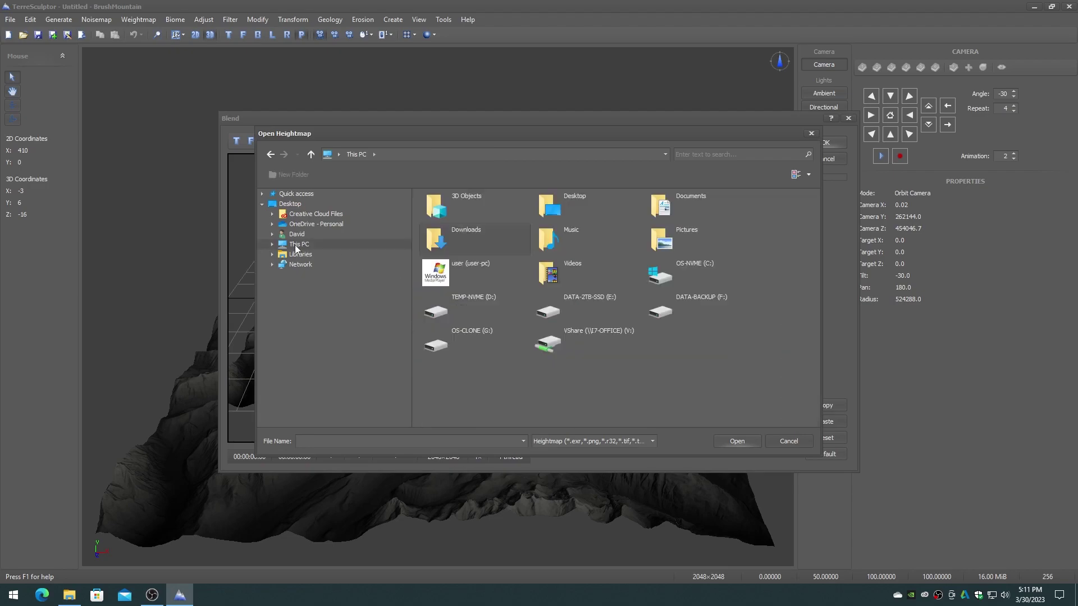
pyautogui.doubleClick(495, 297)
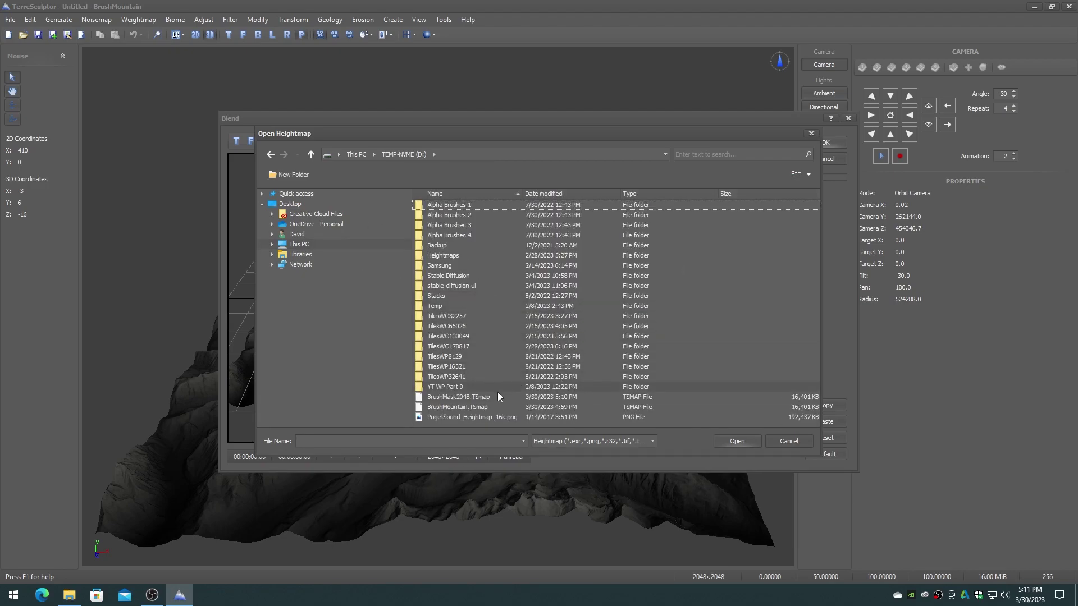
pyautogui.click(455, 397)
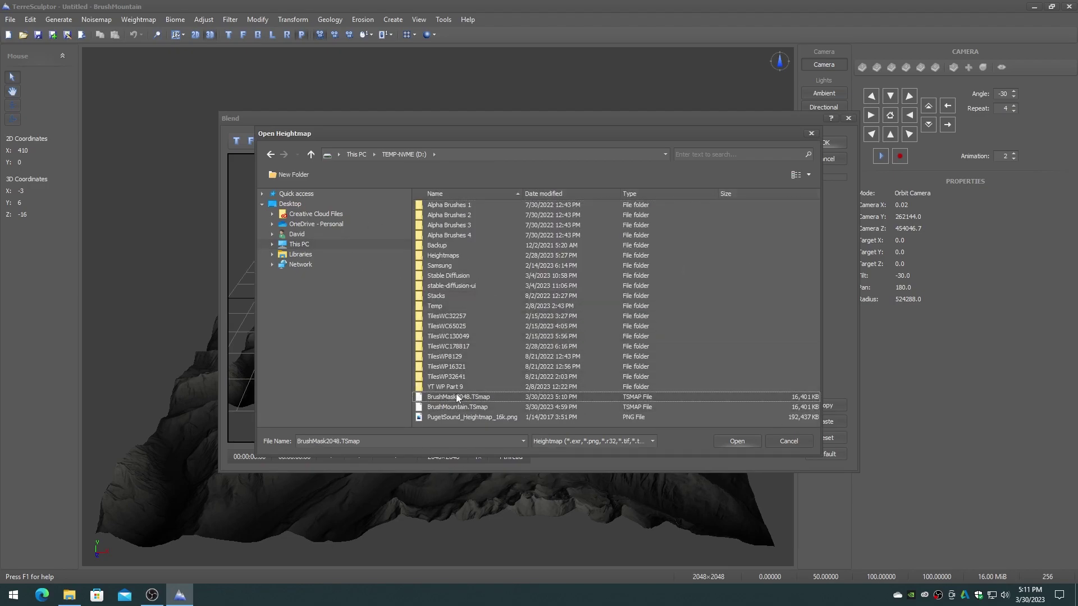
pyautogui.click(741, 440)
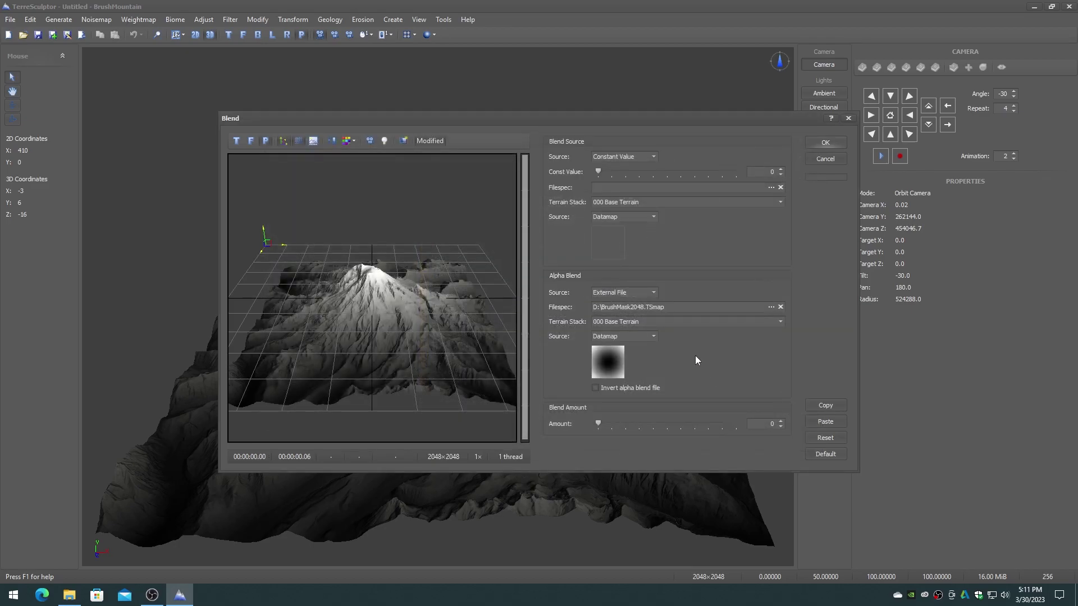
pyautogui.moveTo(599, 422); pyautogui.dragTo(767, 425)
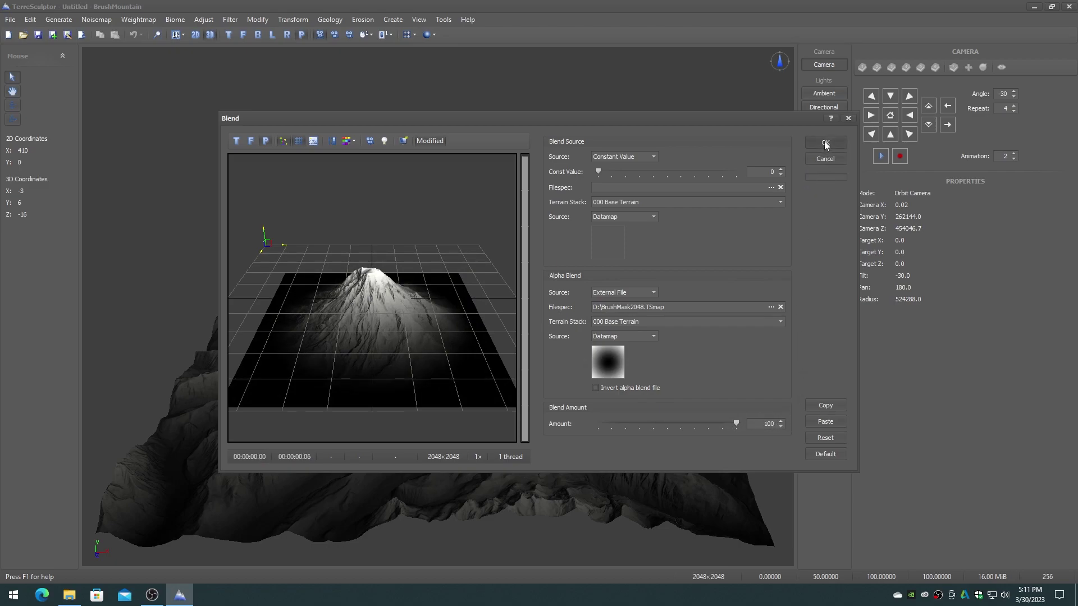
pyautogui.moveTo(416, 302); pyautogui.dragTo(389, 310)
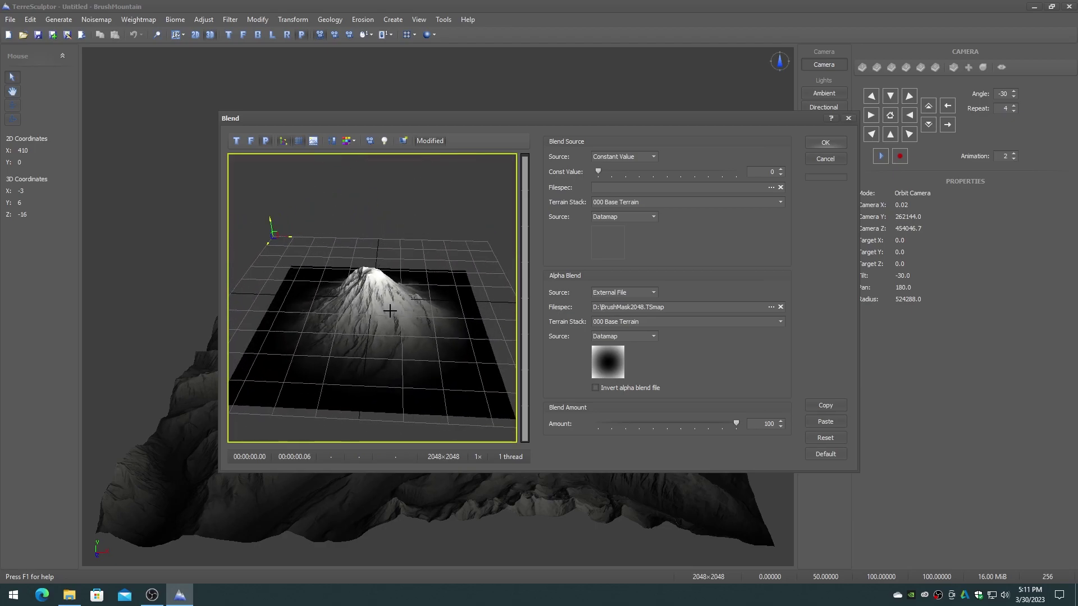
# Step: Apply the masked blend and normalize the mountain heightmap
pyautogui.click(826, 142)
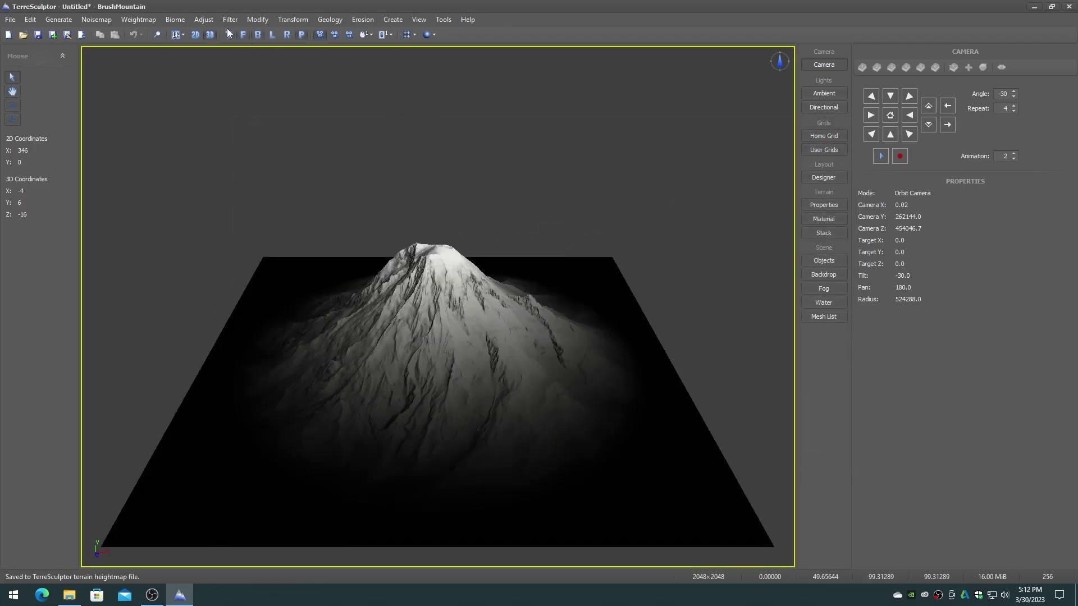
pyautogui.click(257, 19)
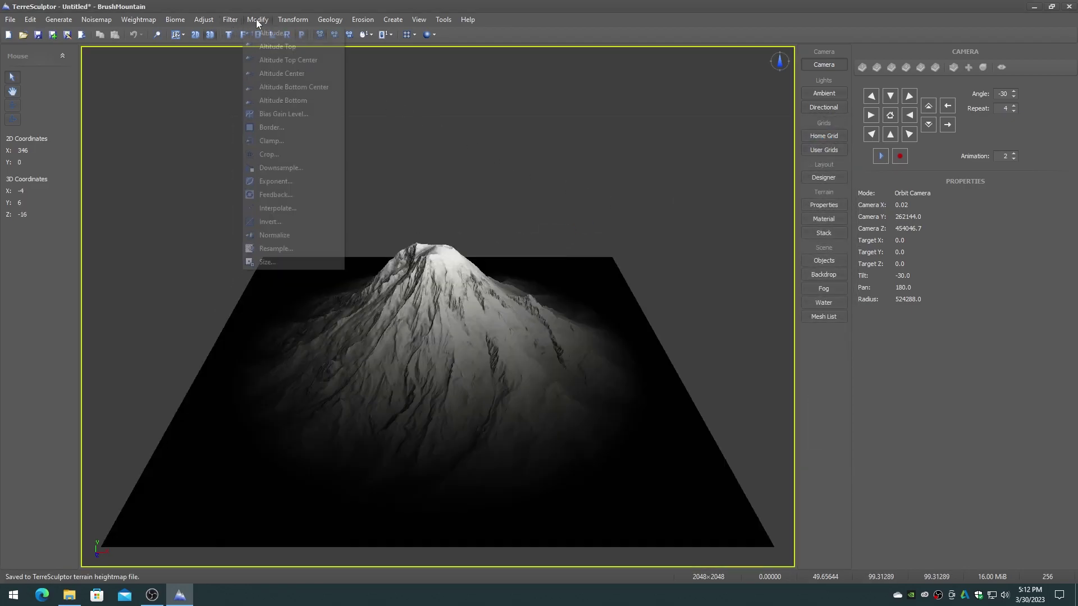
pyautogui.click(277, 236)
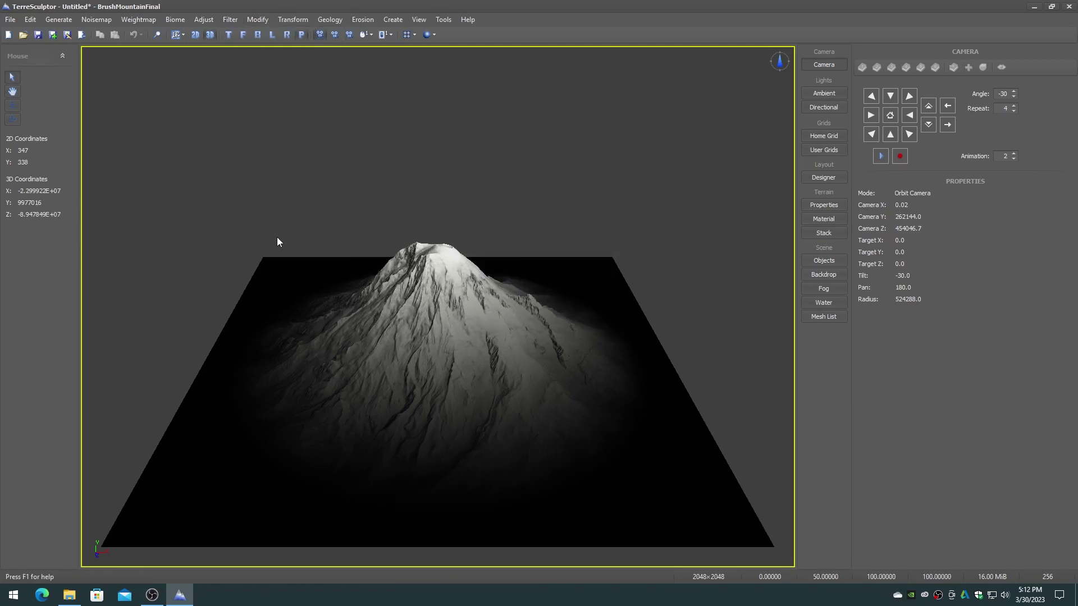
# Step: Save the terrain as BrushMountainFinal.TSmap
pyautogui.click(11, 19)
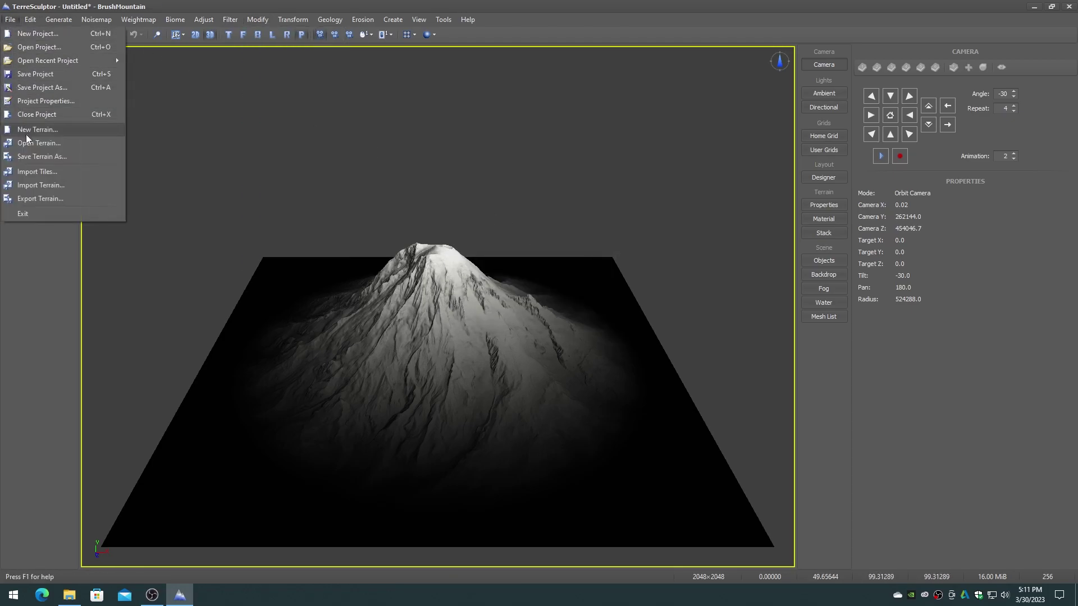
pyautogui.click(27, 157)
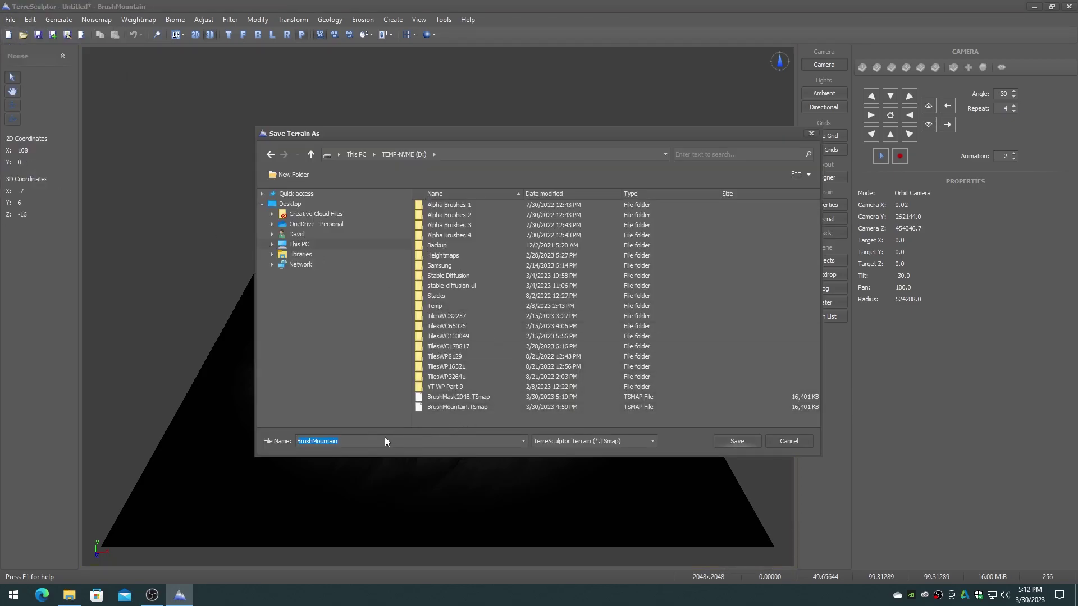
pyautogui.write('Final')
pyautogui.click(738, 441)
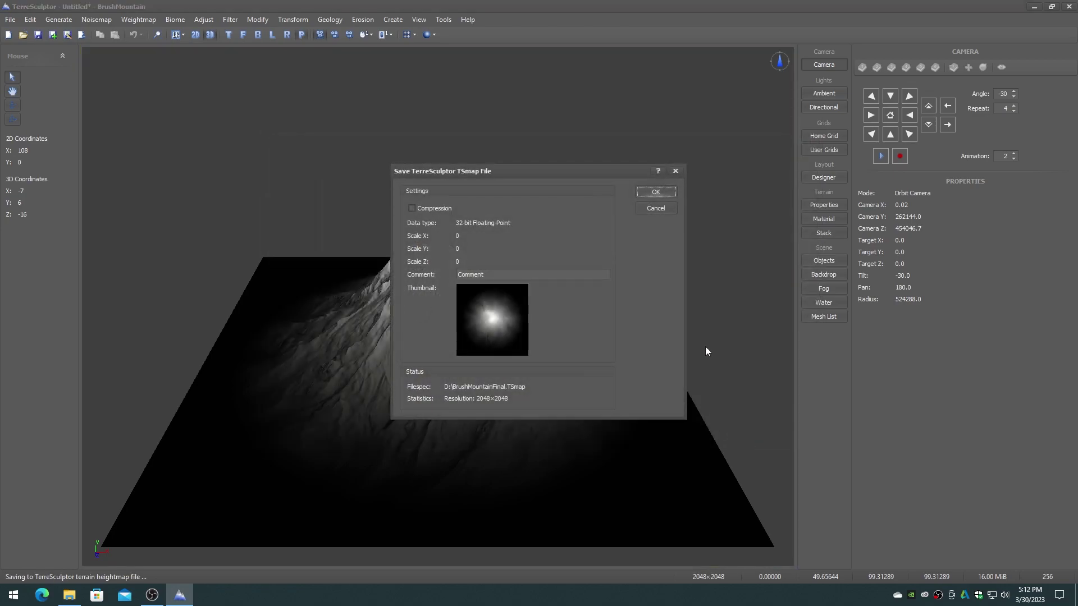
pyautogui.click(655, 192)
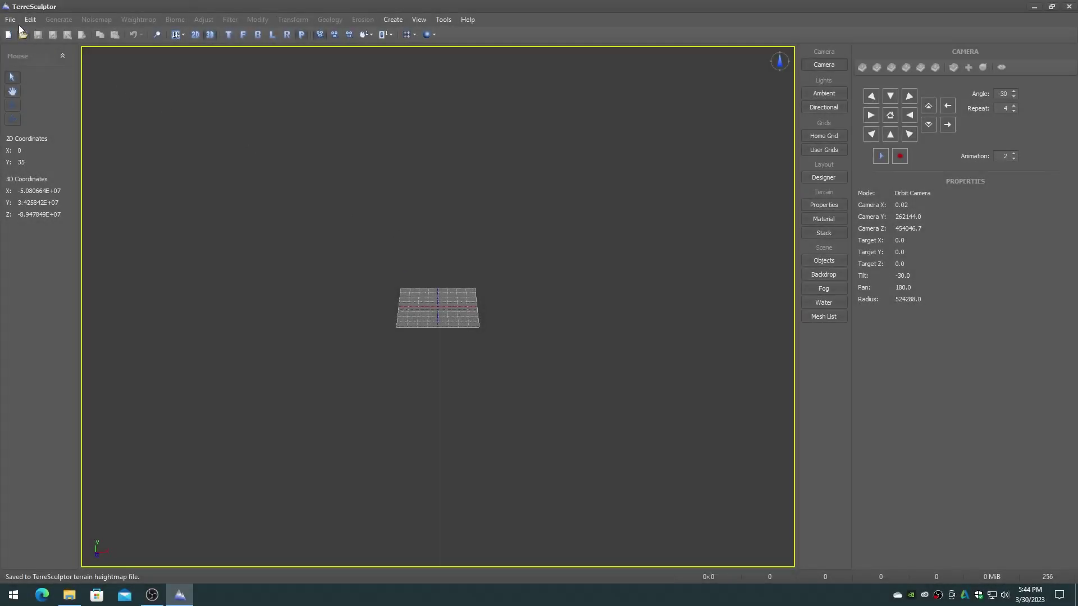
# Step: Create a new 4096×4096 terrain
pyautogui.click(10, 20)
pyautogui.click(37, 33)
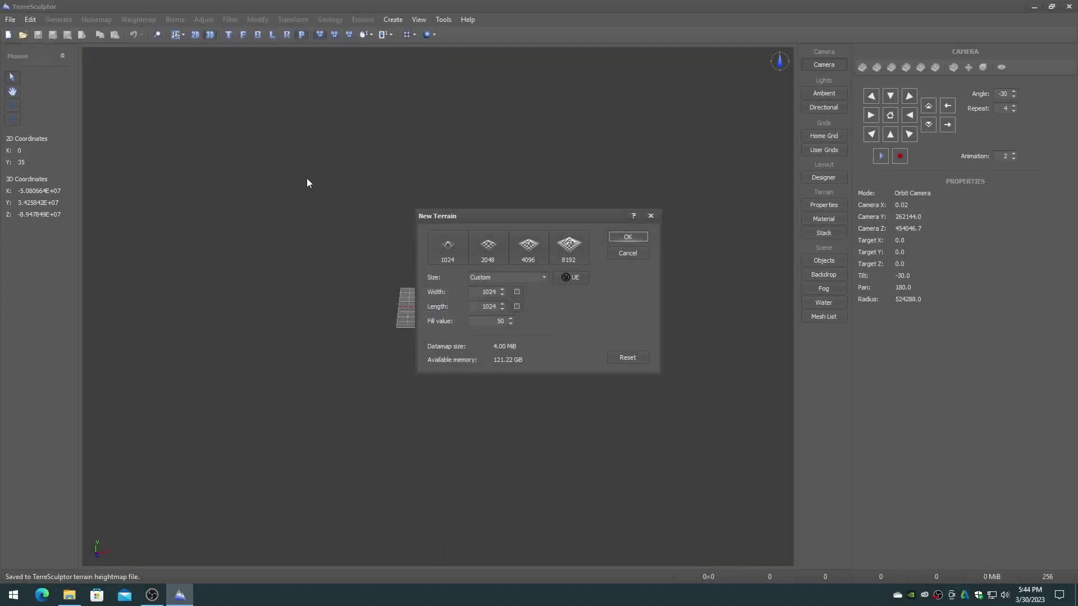
pyautogui.doubleClick(528, 250)
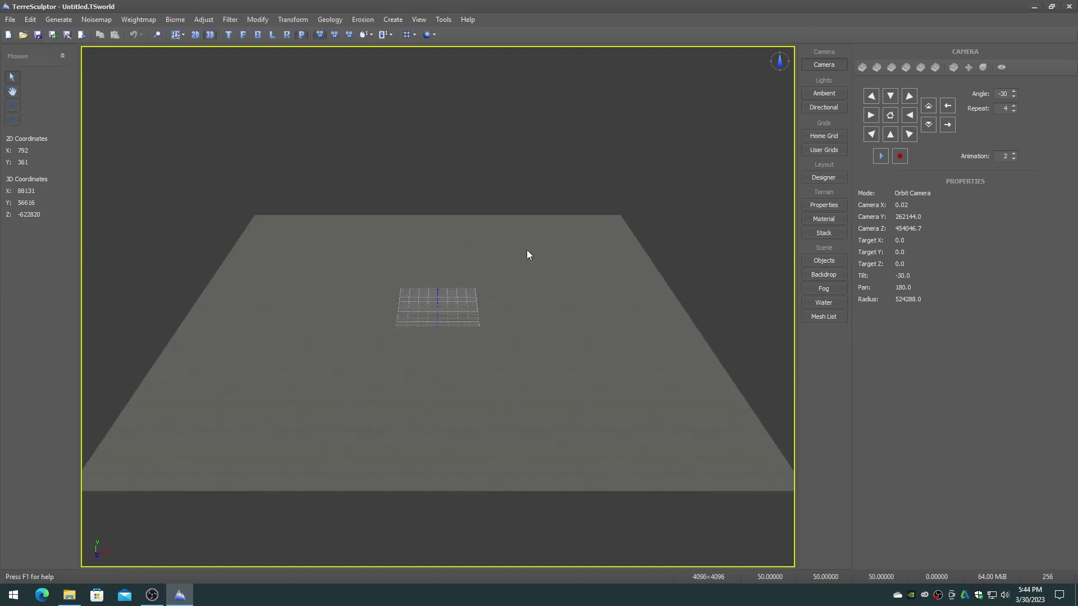
# Step: Hide the Home Grid and shade the terrain with the auto-ranged Colorset Earth material
pyautogui.click(174, 35)
pyautogui.click(825, 261)
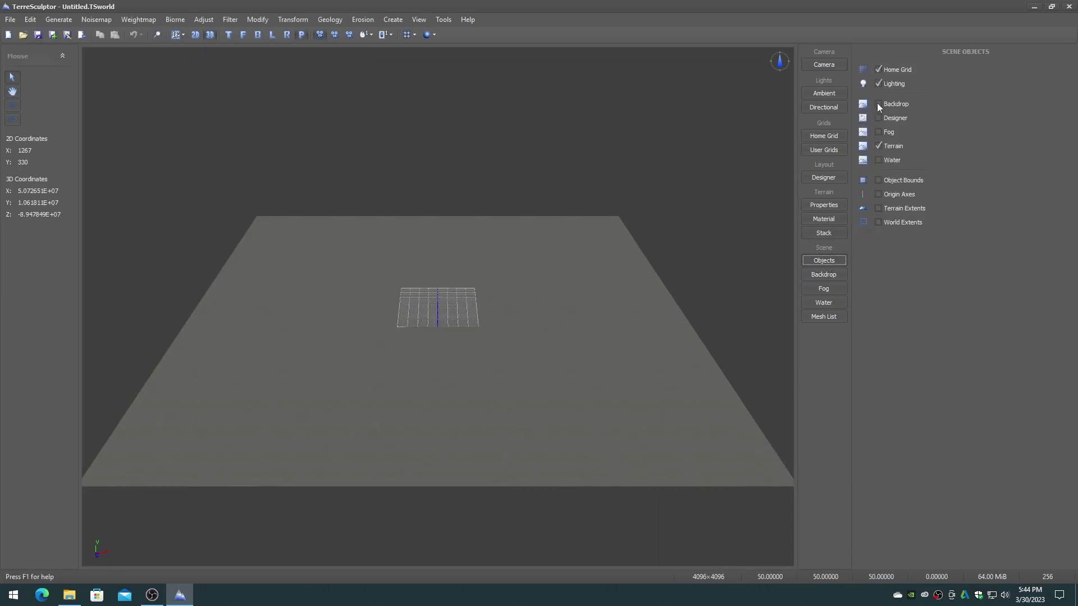
pyautogui.click(890, 67)
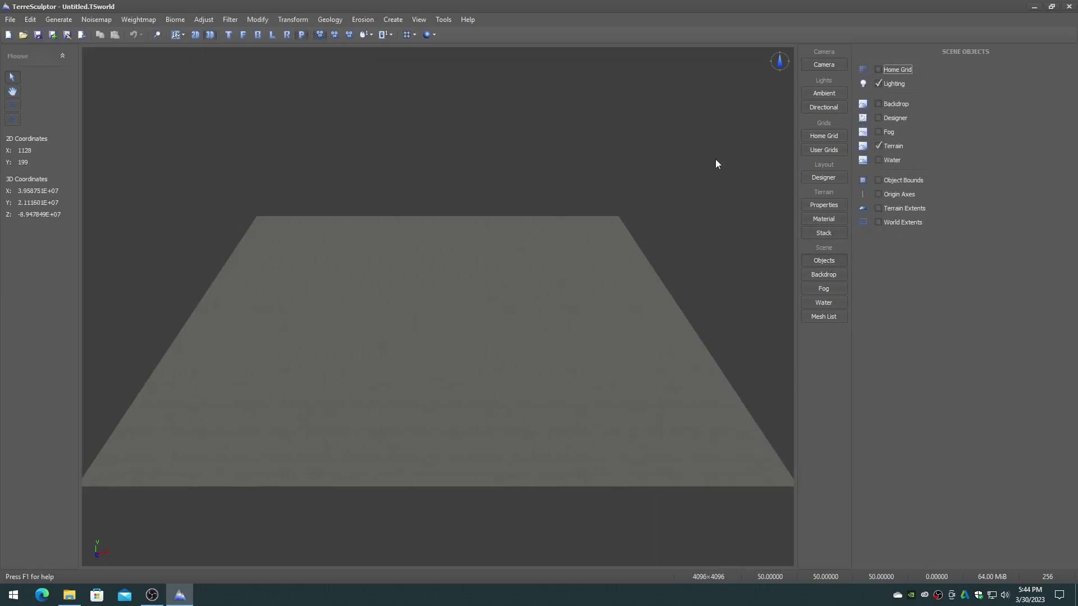
pyautogui.click(823, 219)
pyautogui.click(930, 85)
pyautogui.click(929, 106)
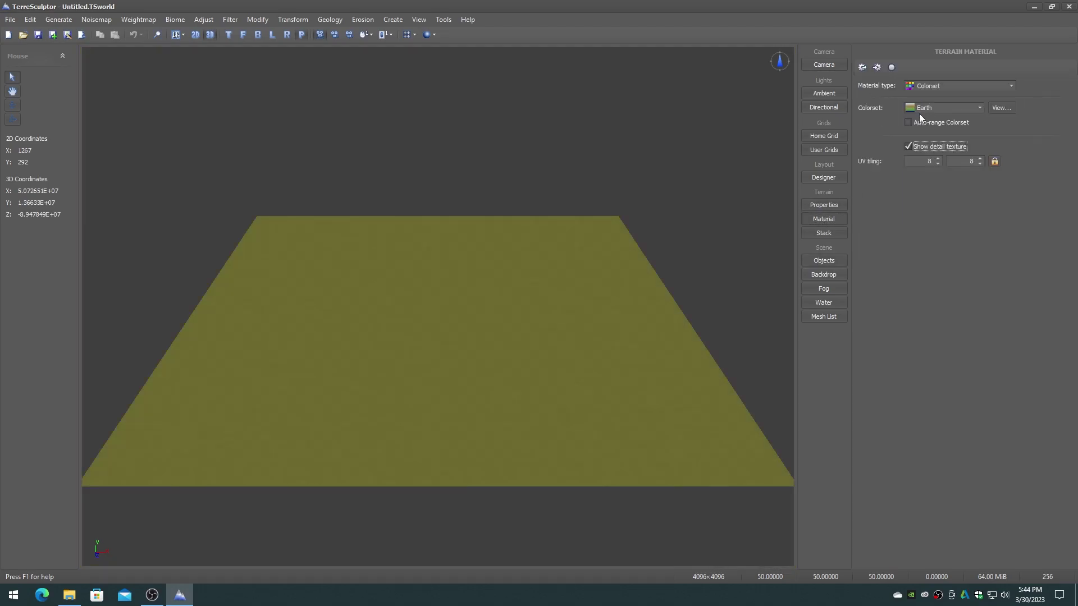
pyautogui.click(908, 122)
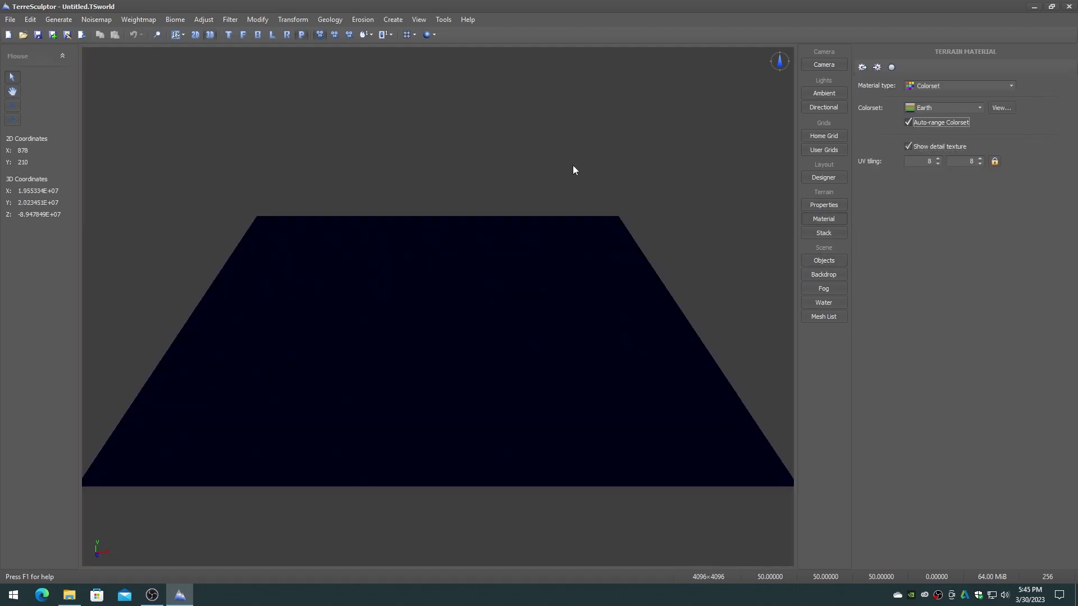
# Step: Fill the terrain with Gradient noise and drop it to bottom altitude
pyautogui.click(102, 21)
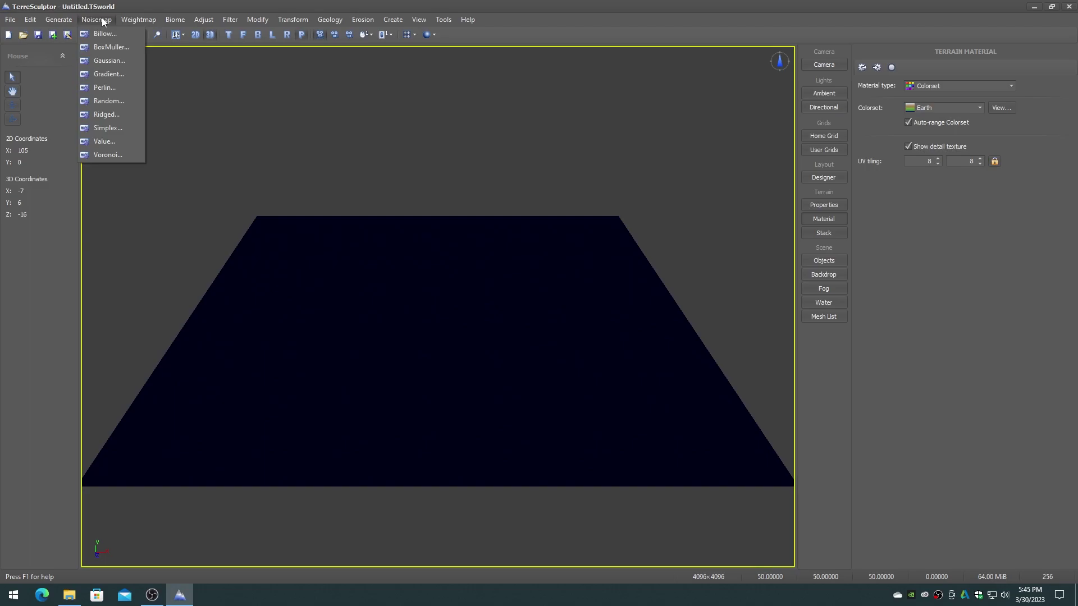
pyautogui.click(102, 77)
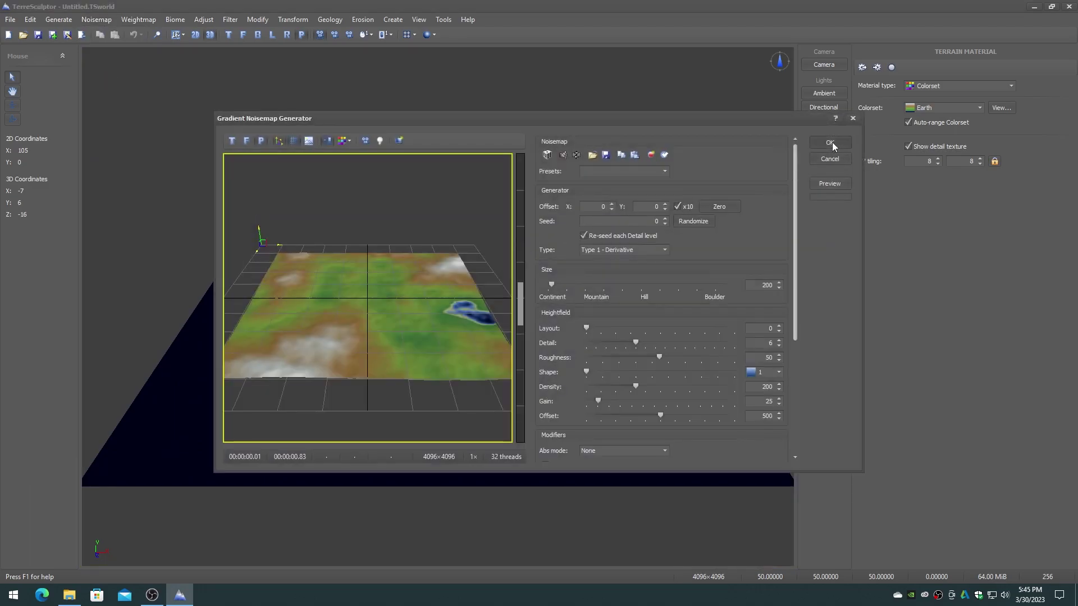
pyautogui.click(831, 143)
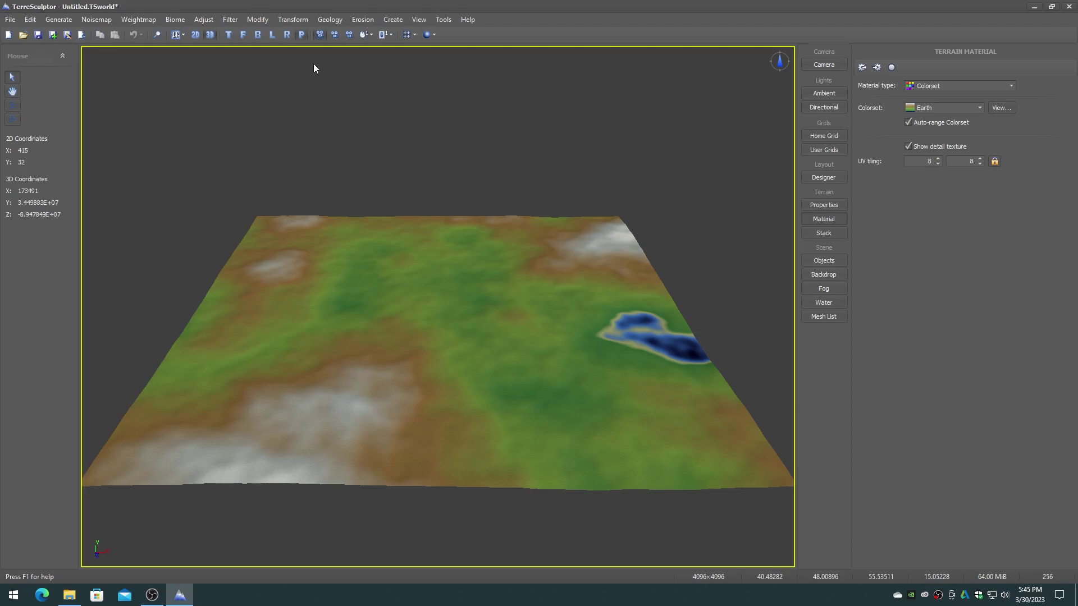
pyautogui.click(255, 19)
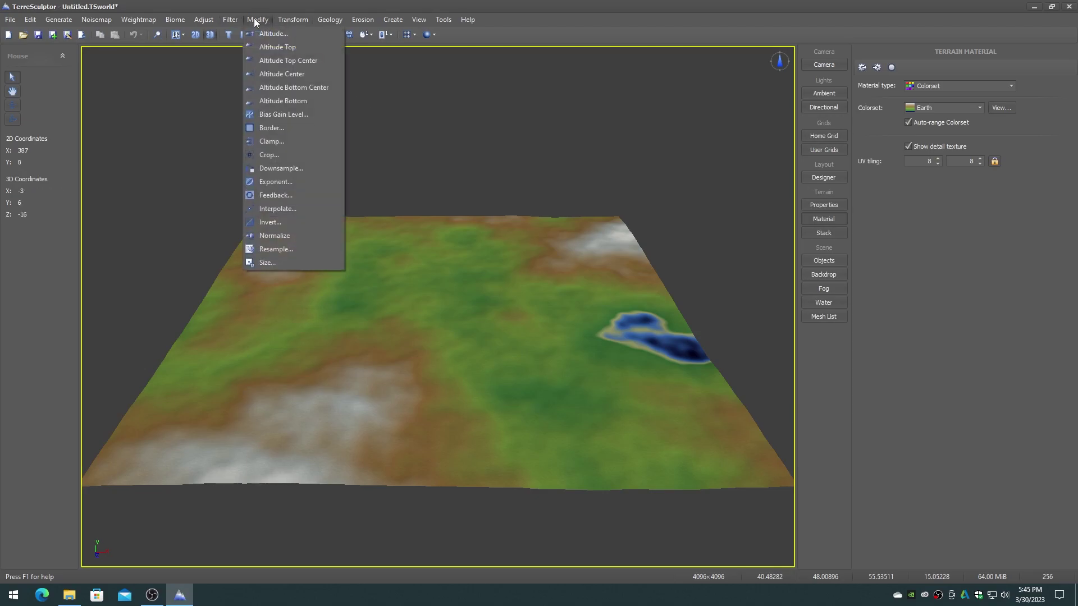
pyautogui.click(276, 102)
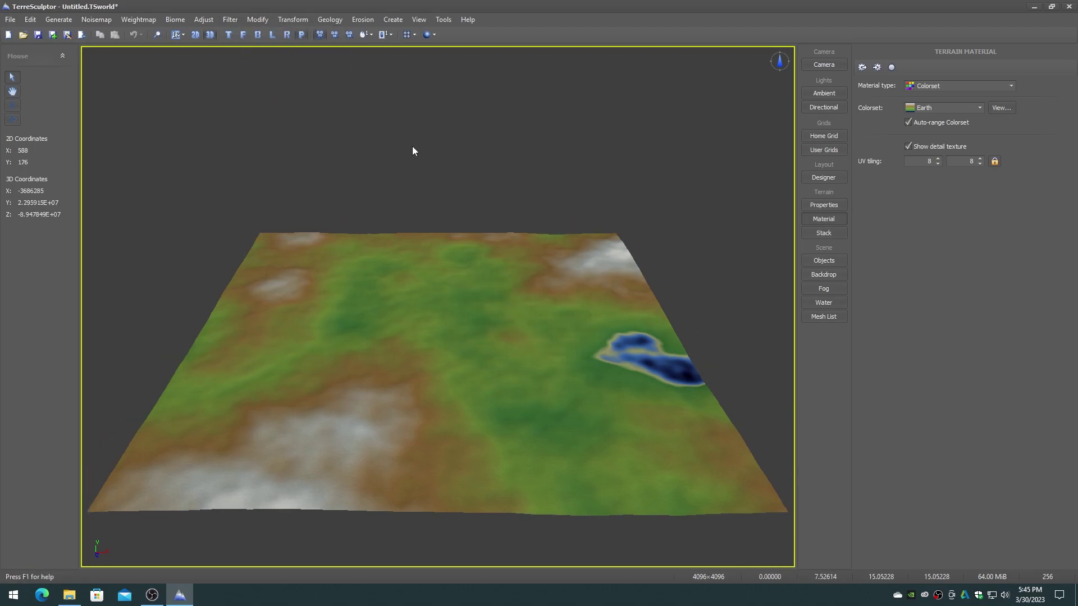
# Step: Brush-stamp BrushMountainFinal.TSmap onto the terrain at location X 2081, Z 2048
pyautogui.click(331, 20)
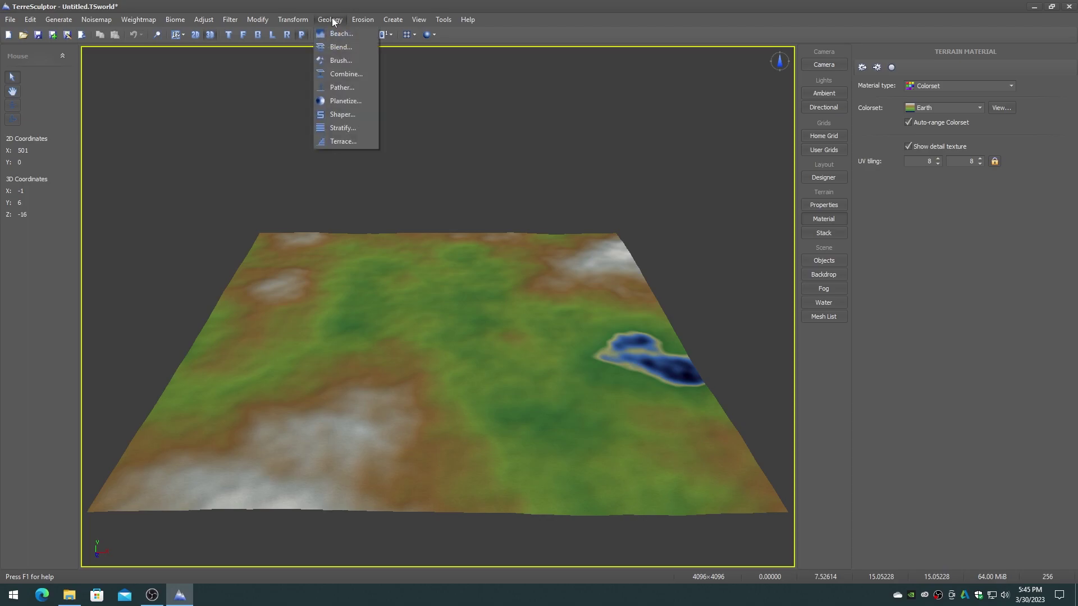
pyautogui.click(333, 60)
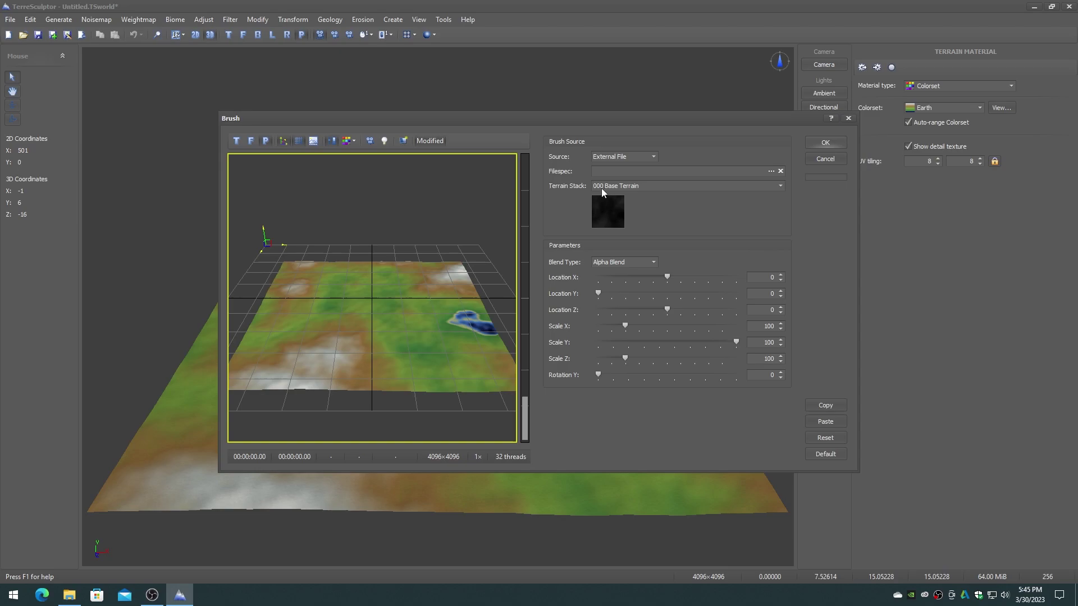
pyautogui.click(769, 170)
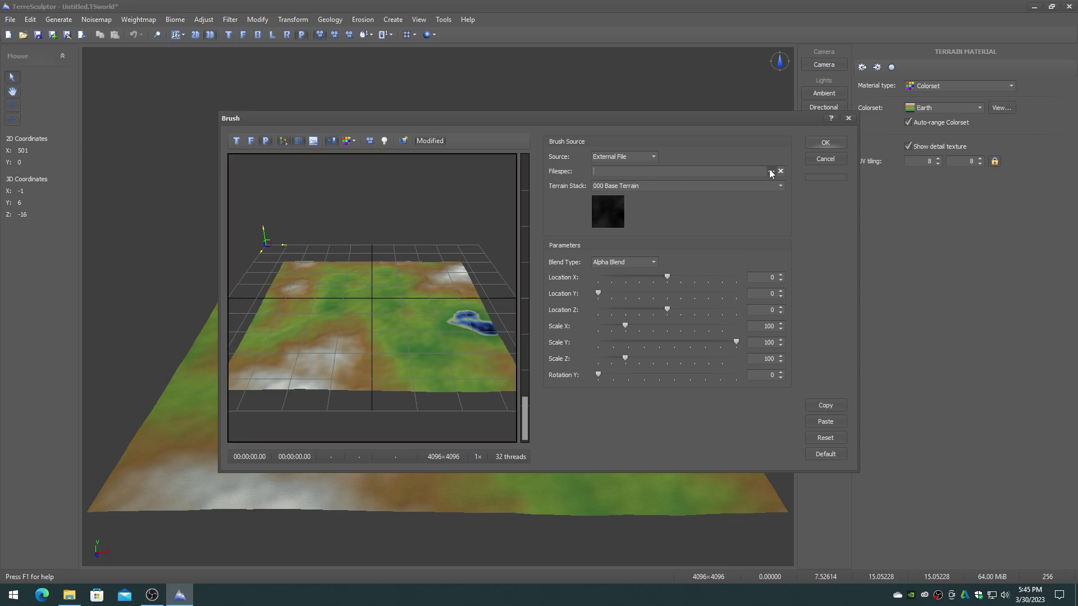
pyautogui.click(771, 171)
pyautogui.scroll(-1, 510, 366)
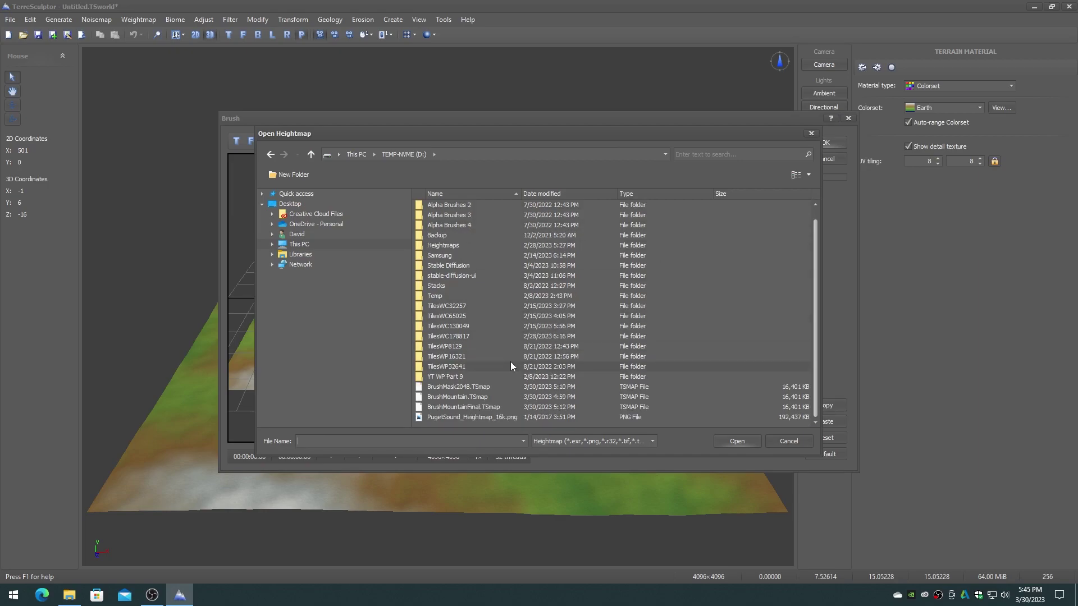
pyautogui.doubleClick(460, 406)
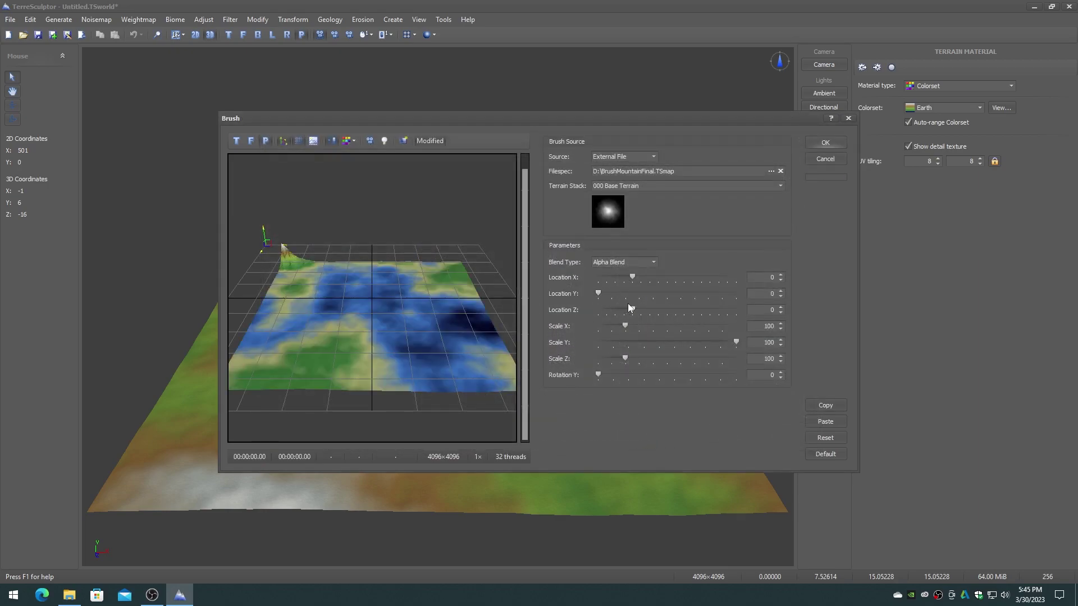
pyautogui.moveTo(632, 277); pyautogui.dragTo(664, 277)
pyautogui.moveTo(633, 311)
pyautogui.mouseDown()
pyautogui.moveTo(669, 311)
pyautogui.moveTo(668, 278)
pyautogui.mouseUp()
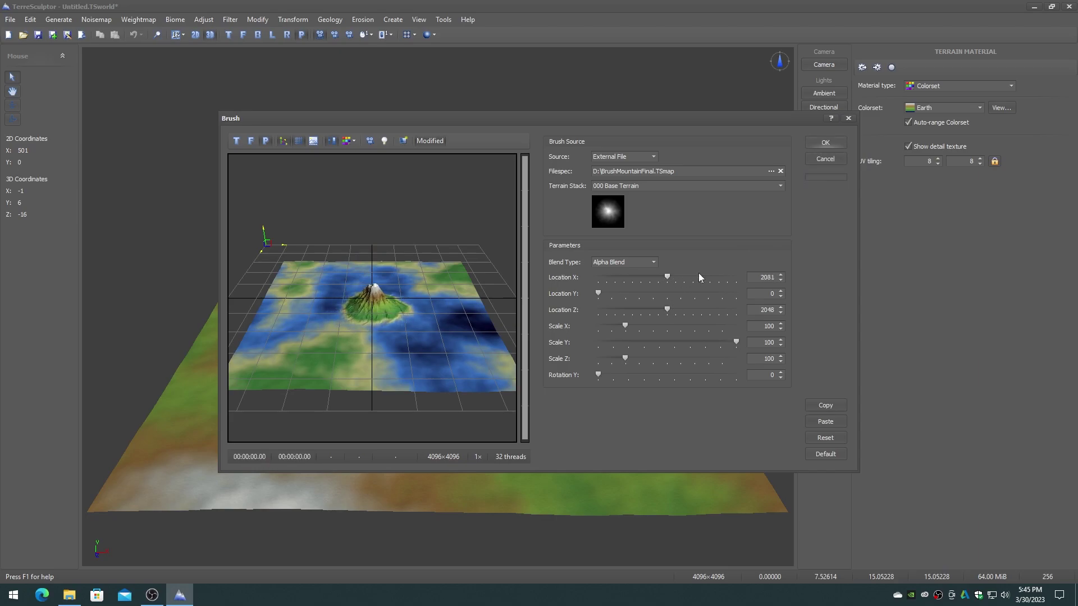
pyautogui.click(826, 143)
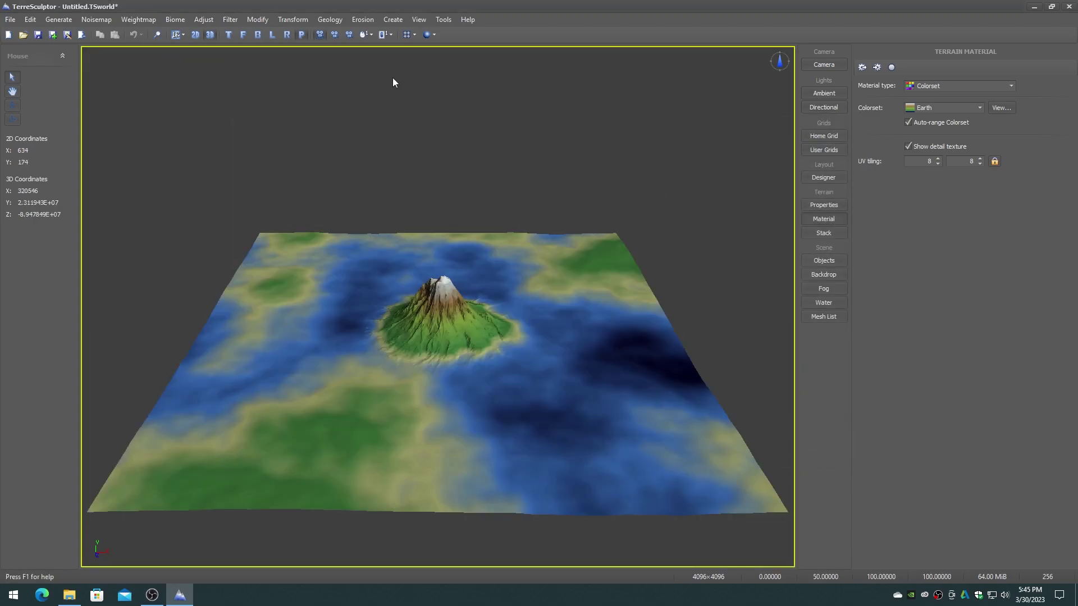
# Step: Stamp the mountain brush again, offset to X 1382, Z 1382 beside the first peak
pyautogui.click(328, 20)
pyautogui.click(336, 60)
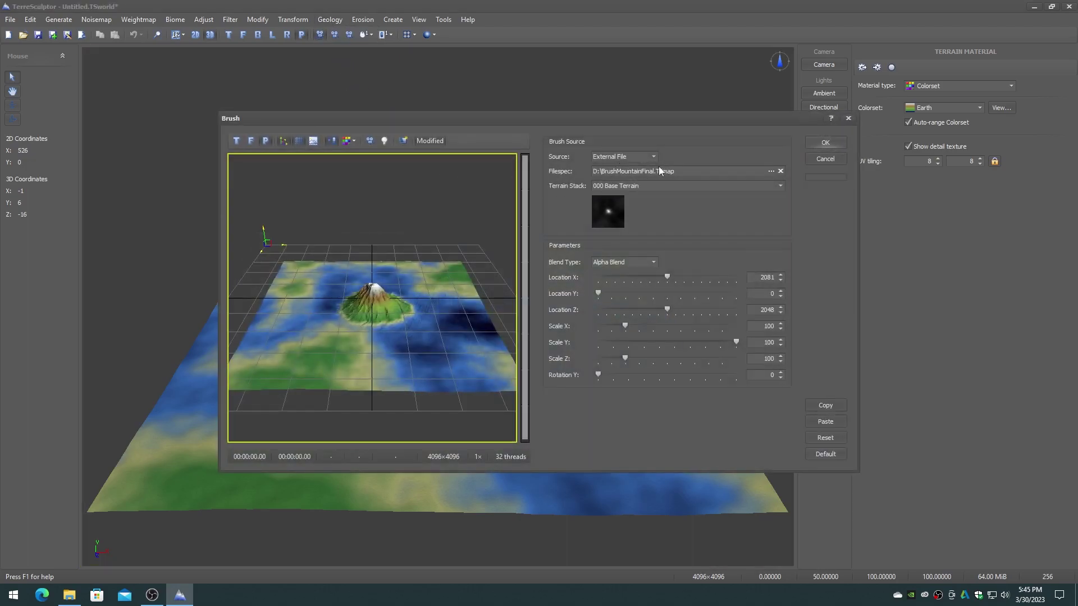
pyautogui.moveTo(671, 275)
pyautogui.mouseDown()
pyautogui.moveTo(654, 274)
pyautogui.moveTo(655, 308)
pyautogui.moveTo(657, 280)
pyautogui.mouseUp()
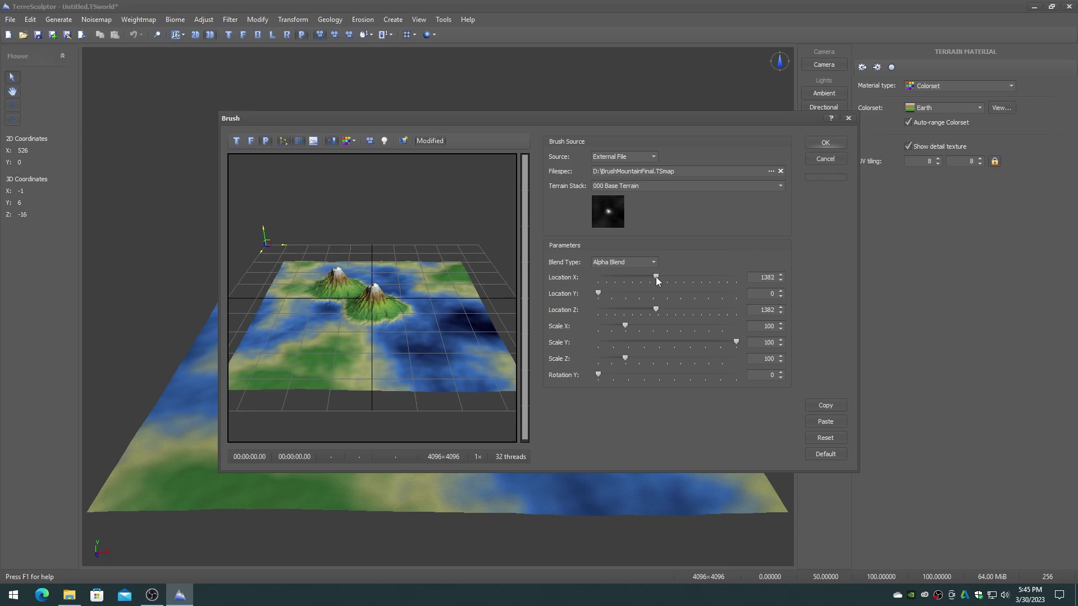
pyautogui.click(825, 143)
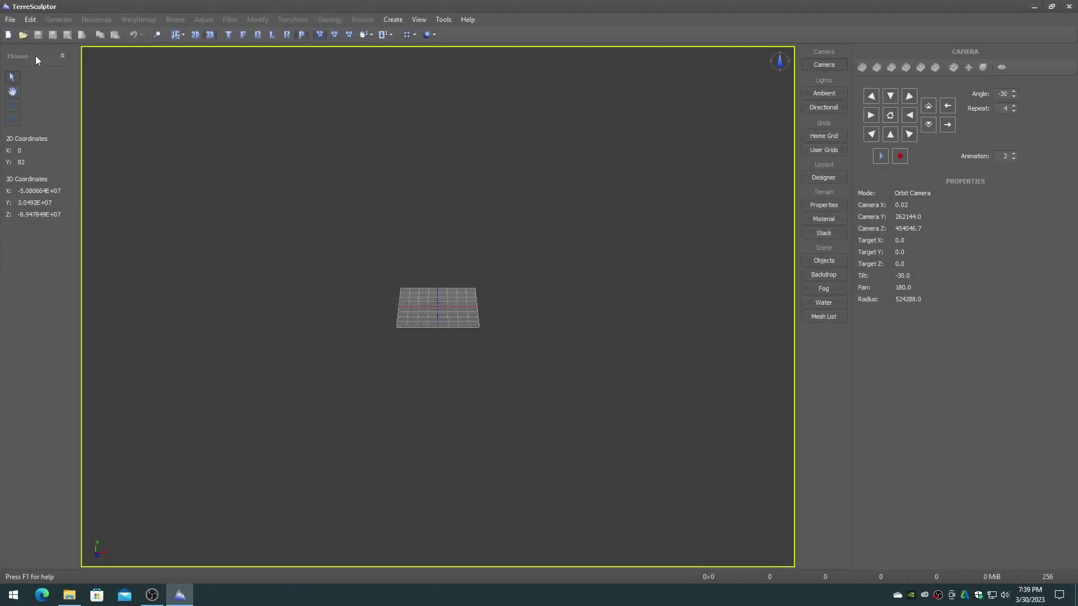
# Step: Create a fresh flat terrain from the 4096 preset
pyautogui.click(22, 32)
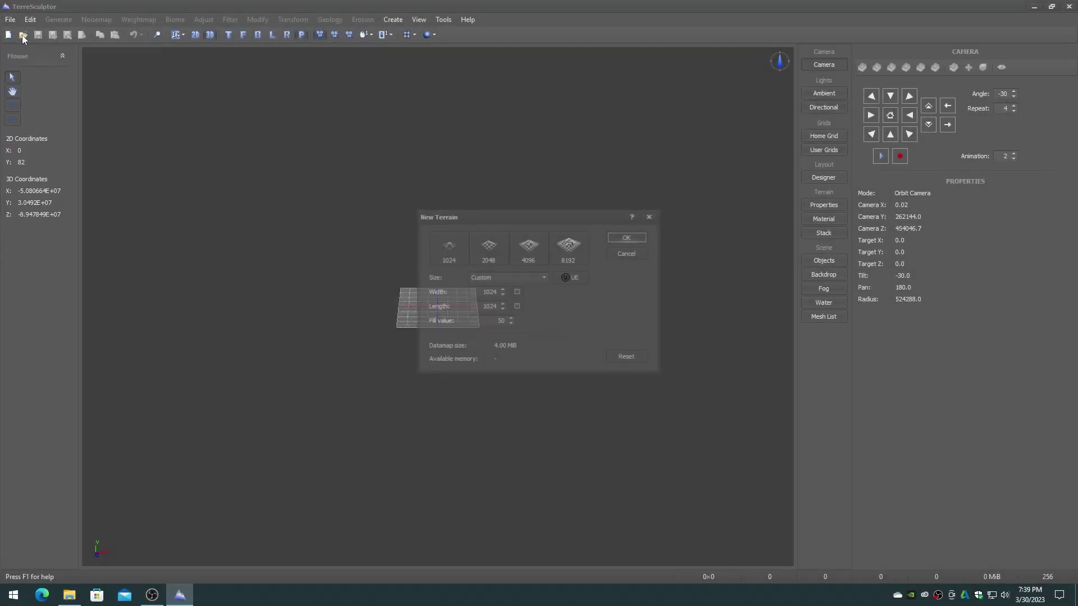
pyautogui.doubleClick(528, 253)
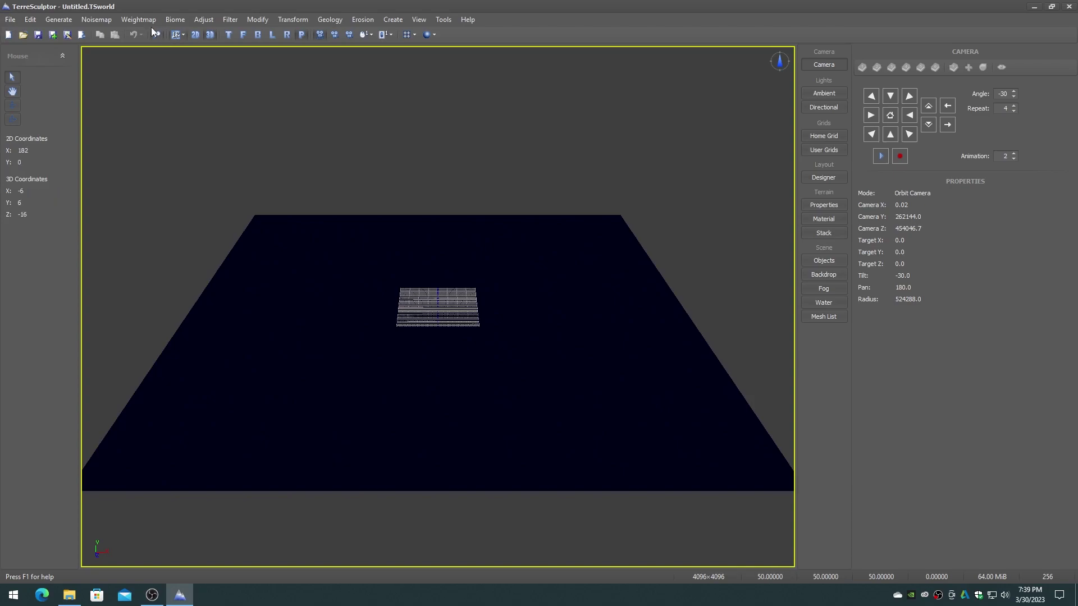